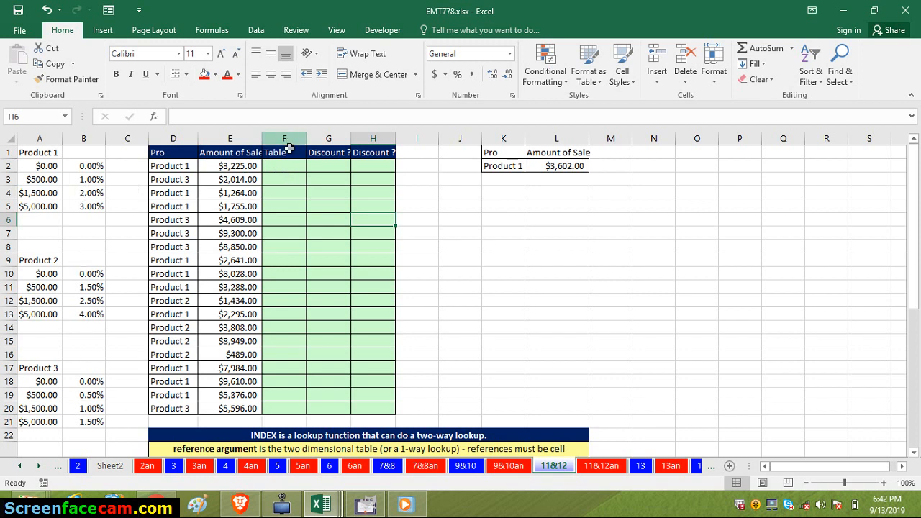
- Start a VLOOKUP formula in F2 of the Table column with D2 as the lookup value
{"action": "left_click", "coordinate": [288, 165]}
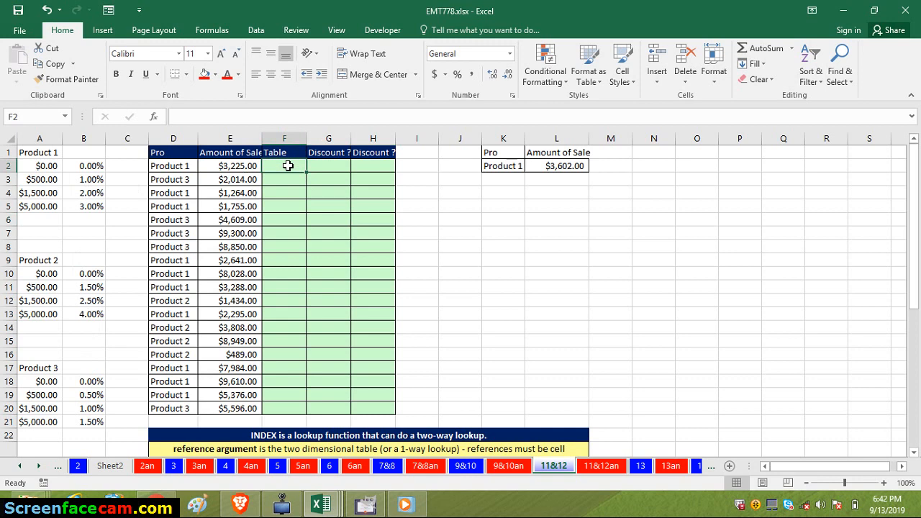
{"action": "type", "text": "="}
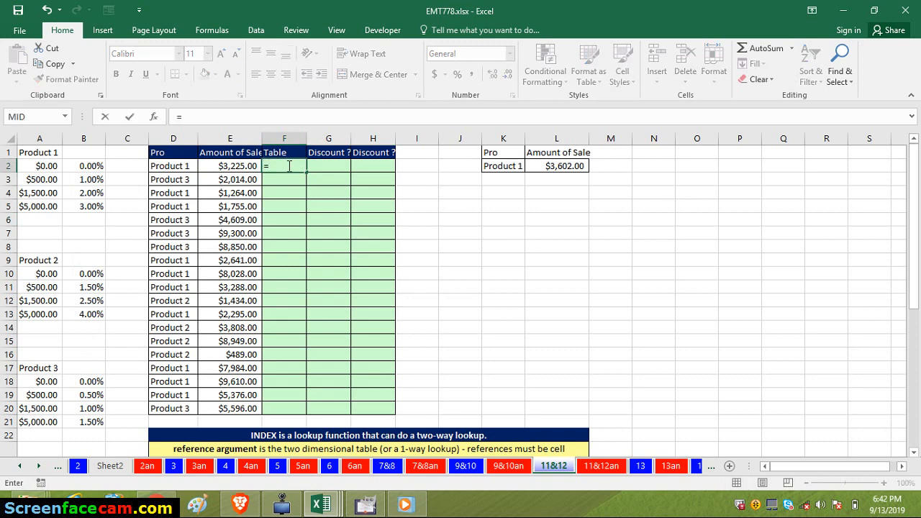
{"action": "type", "text": "VL"}
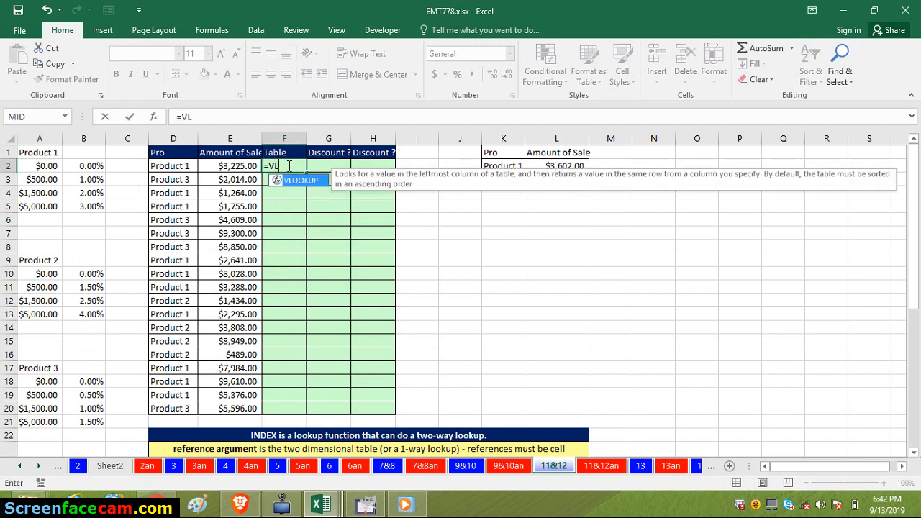
{"action": "key", "text": "Tab"}
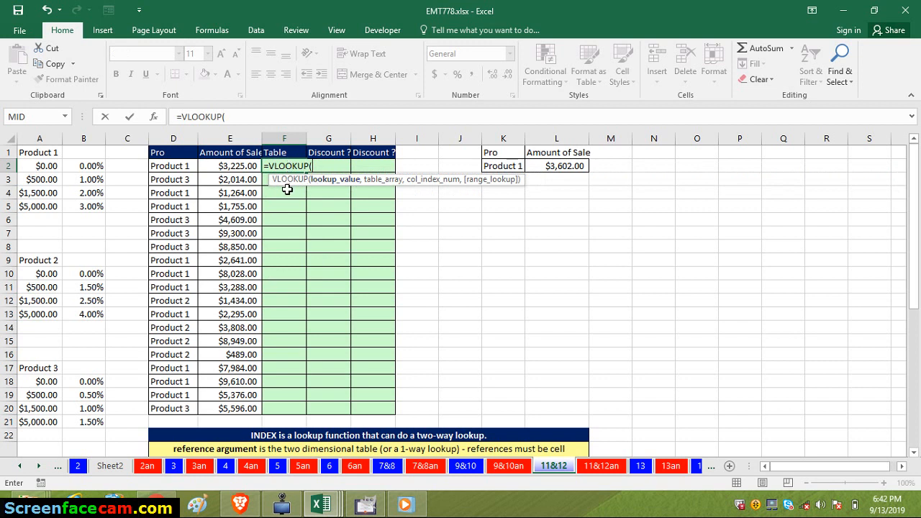
{"action": "left_click", "coordinate": [188, 167]}
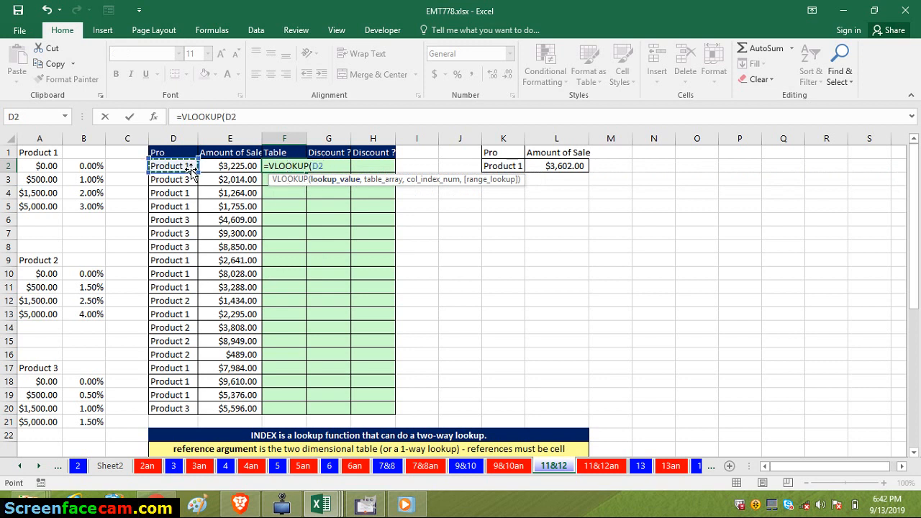
{"action": "type", "text": ","}
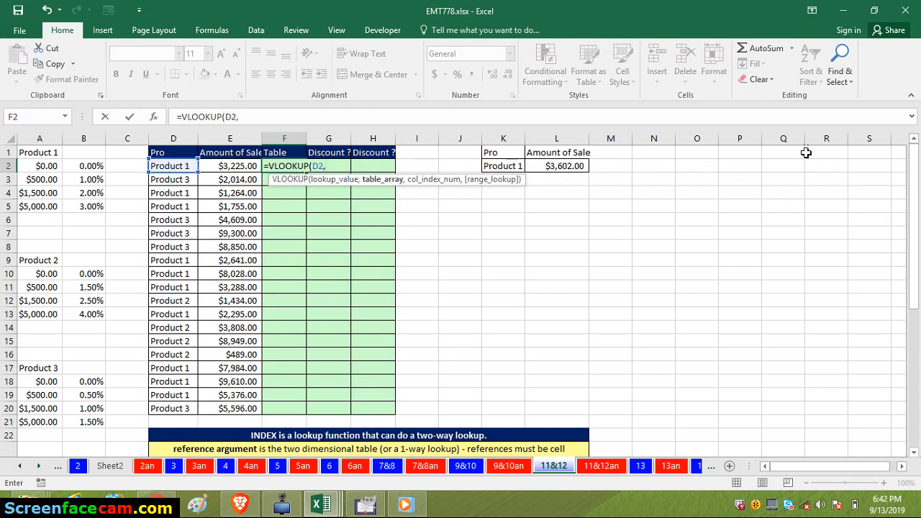
- Set the VLOOKUP table array to the product number list A23:B25 as the absolute reference $A$23:$B$25
{"action": "left_click_drag", "start_coordinate": [919, 189], "coordinate": [919, 249]}
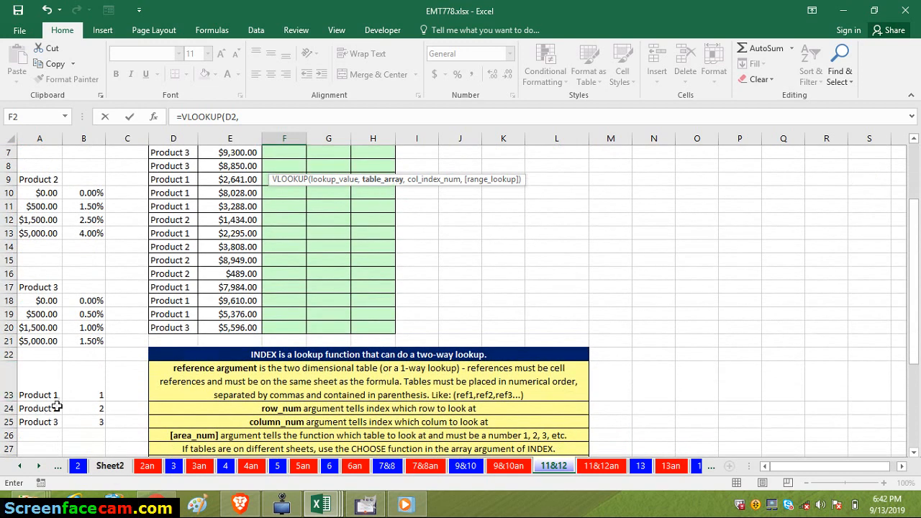
{"action": "left_click", "coordinate": [33, 397]}
{"action": "left_click_drag", "start_coordinate": [58, 408], "coordinate": [79, 422]}
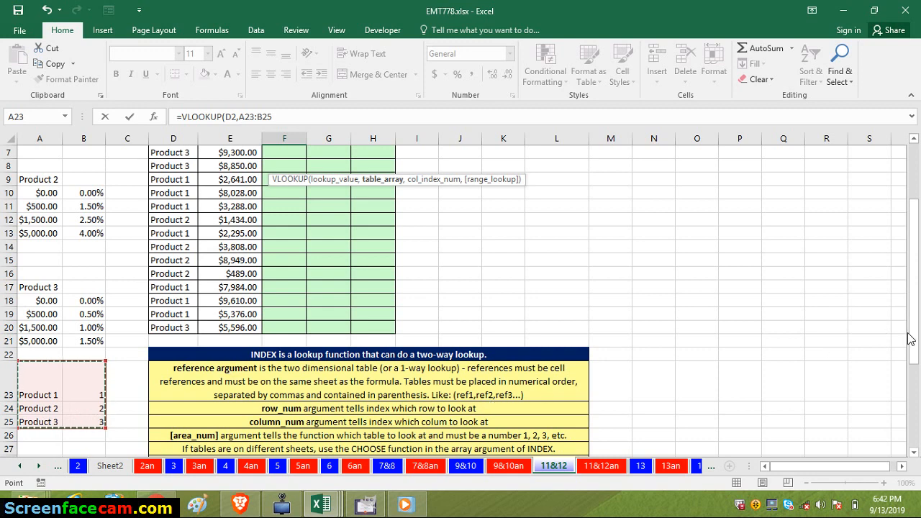
{"action": "left_click_drag", "start_coordinate": [909, 339], "coordinate": [897, 256]}
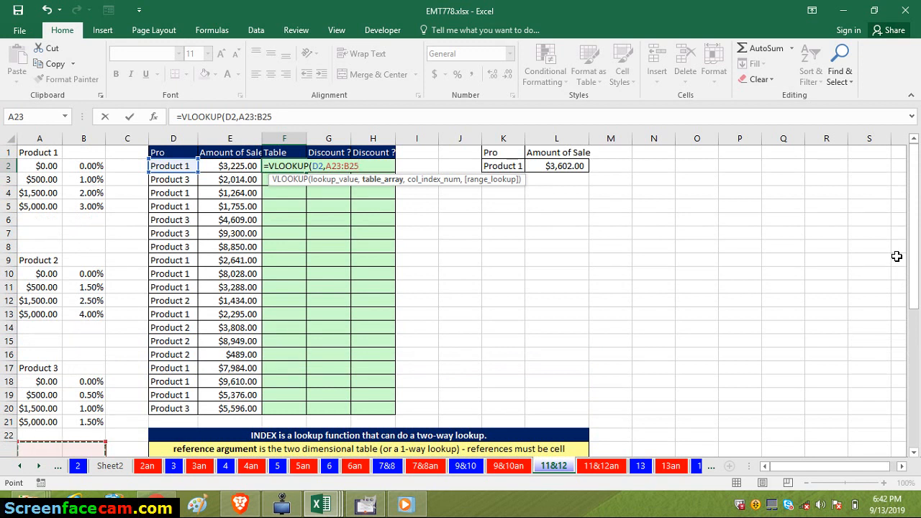
{"action": "key", "text": "F4"}
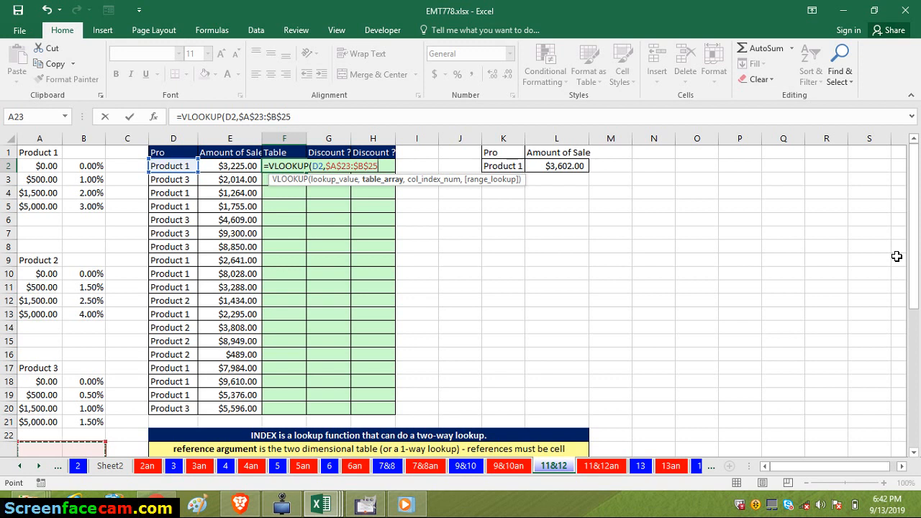
- Complete the VLOOKUP with column index 2 and range lookup 0, and fill the formula from F2 down to F20
{"action": "type", "text": ","}
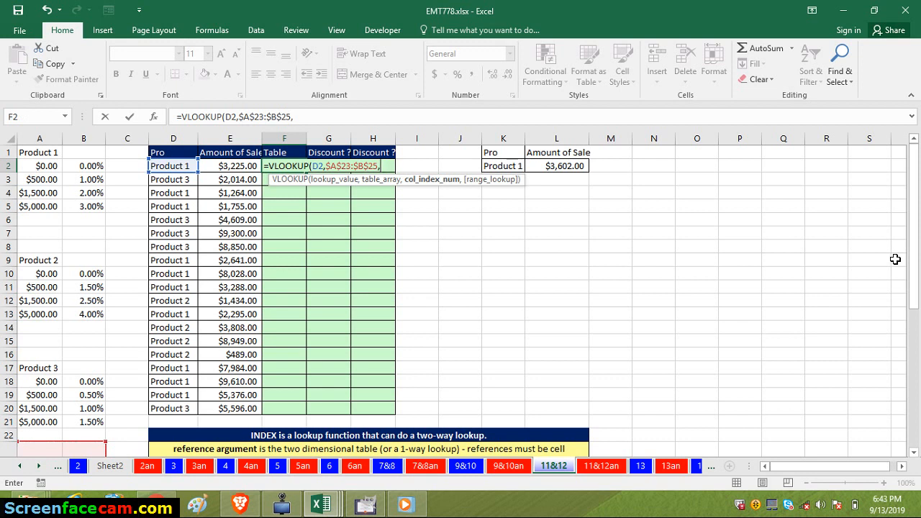
{"action": "type", "text": "2,"}
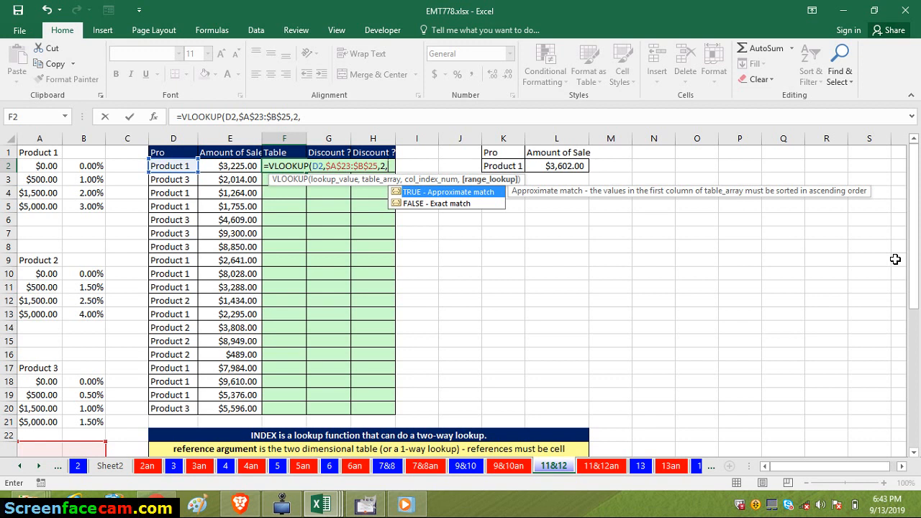
{"action": "type", "text": "0)"}
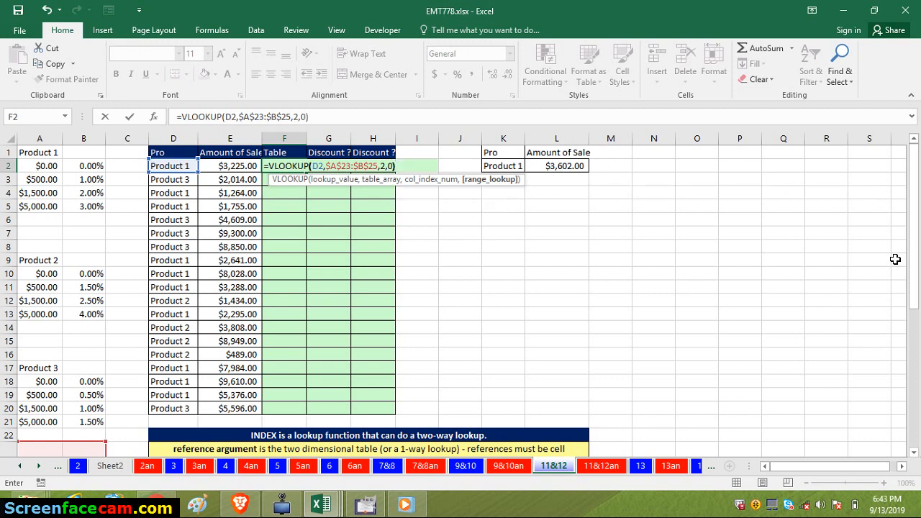
{"action": "key", "text": "Return"}
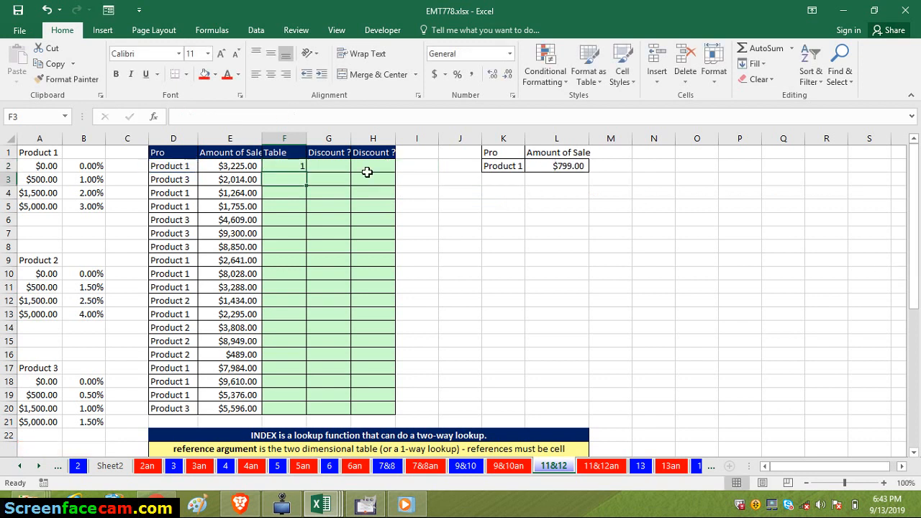
{"action": "left_click", "coordinate": [297, 168]}
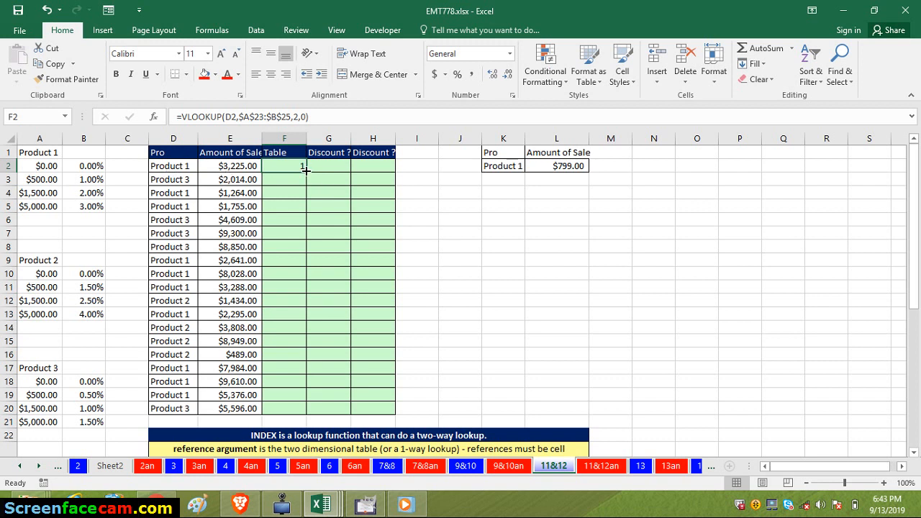
{"action": "double_click", "coordinate": [305, 173]}
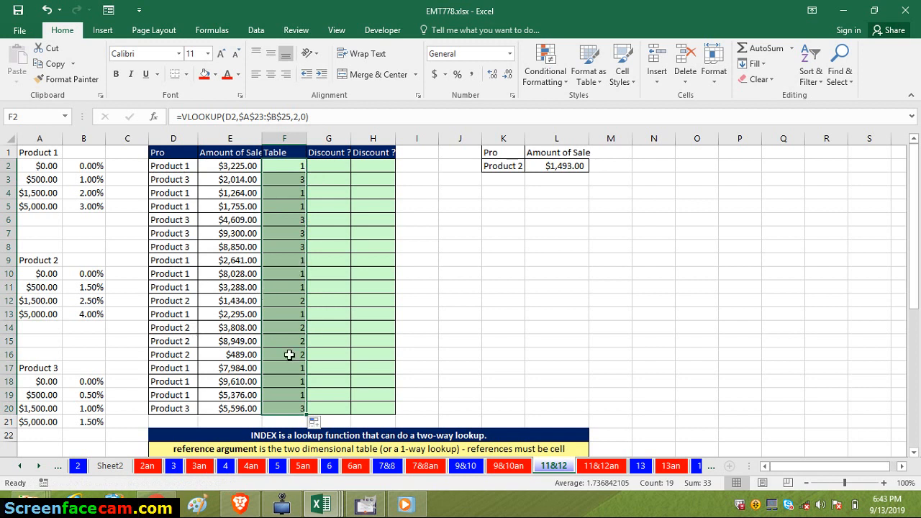
- Start an INDEX formula in G2 with a parenthesised reference list whose first area is the Product 1 discount range $B$2:$B$5
{"action": "left_click", "coordinate": [325, 165]}
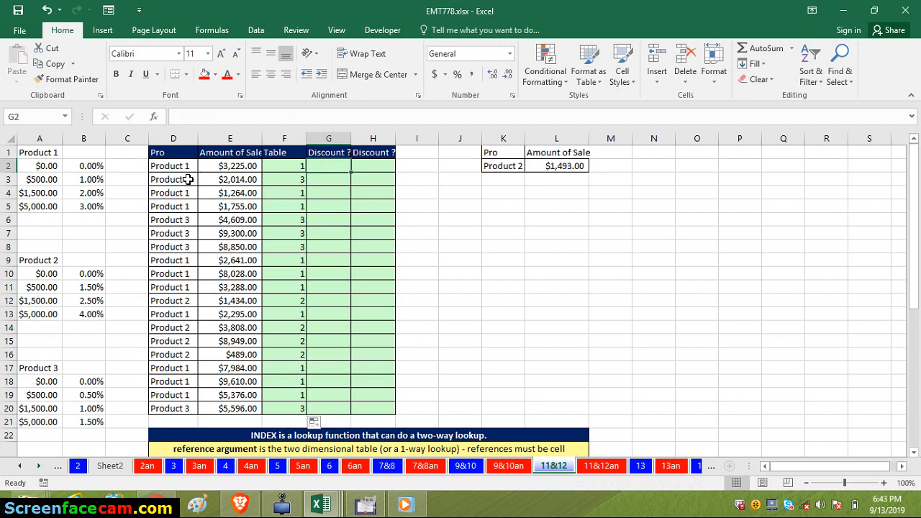
{"action": "left_click", "coordinate": [234, 168]}
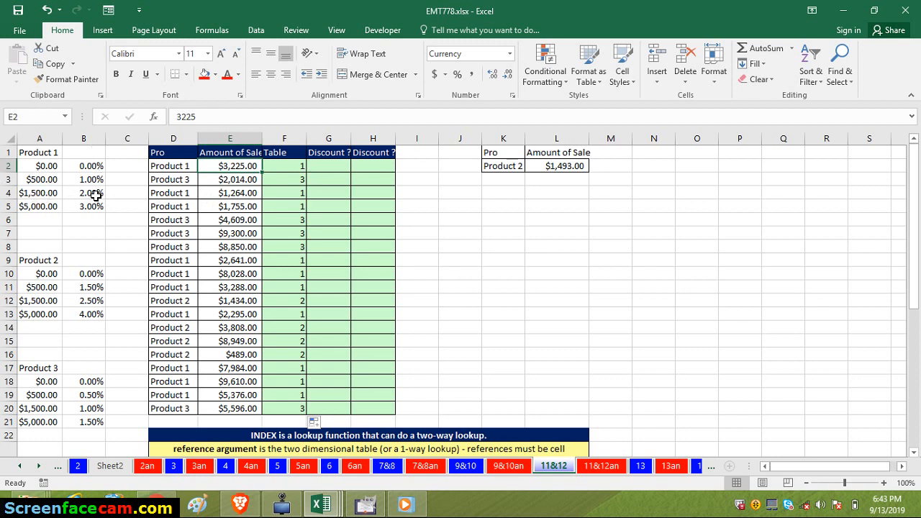
{"action": "left_click", "coordinate": [325, 166]}
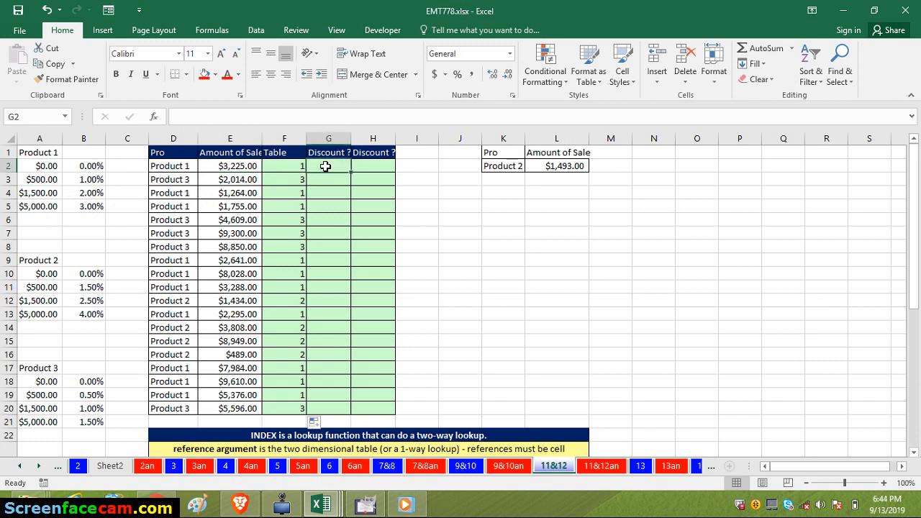
{"action": "type", "text": "=IND"}
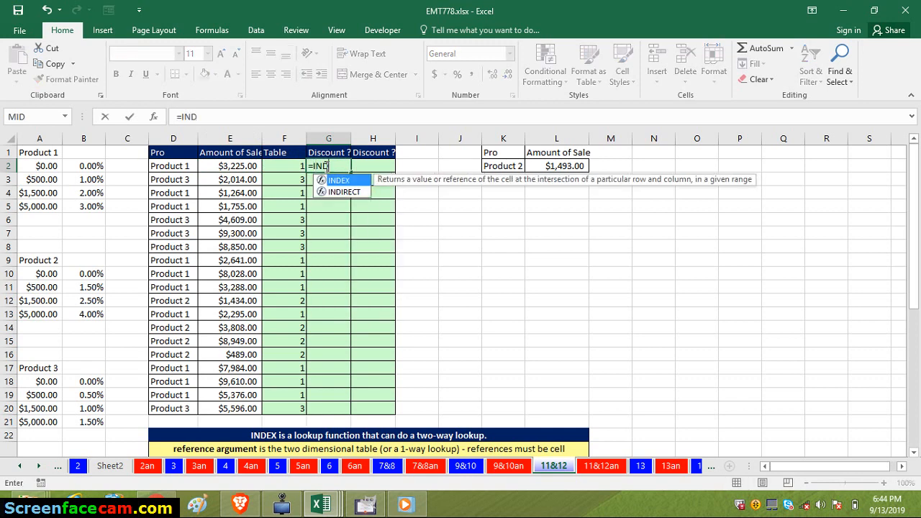
{"action": "key", "text": "Tab"}
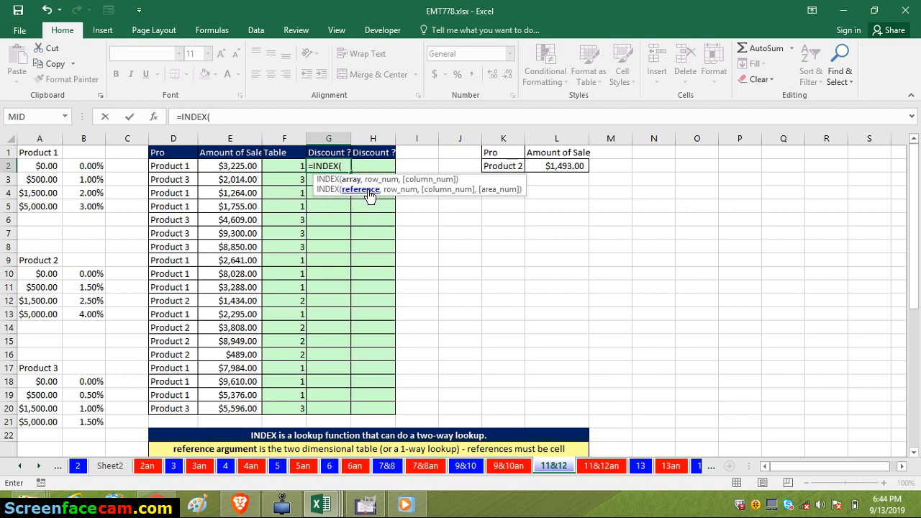
{"action": "type", "text": "("}
{"action": "left_click_drag", "start_coordinate": [90, 168], "coordinate": [95, 213]}
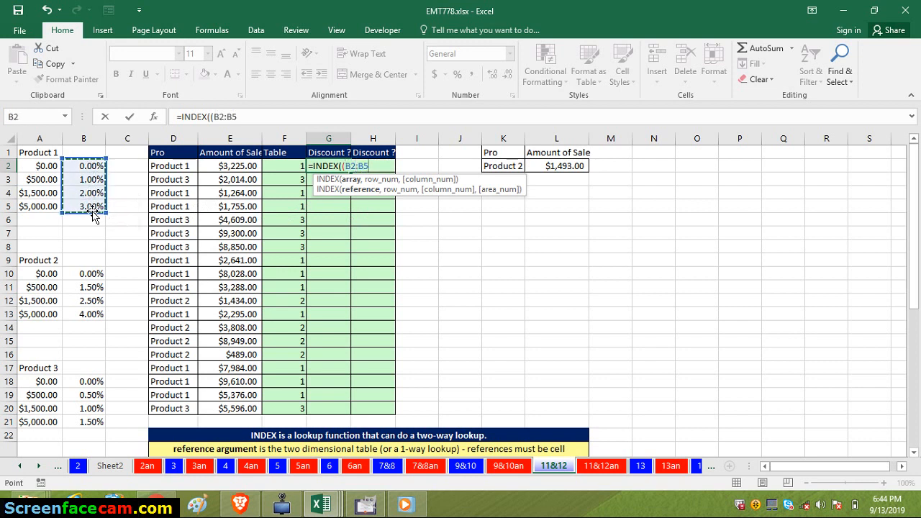
{"action": "key", "text": "F4"}
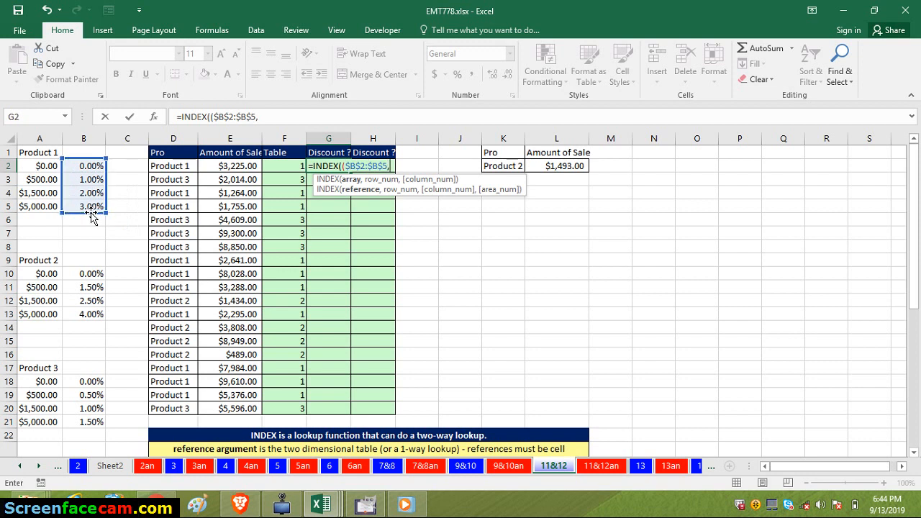
- Add the Product 2 and Product 3 discount ranges $B$10:$B$13 and $B$18:$B$21 to the INDEX reference and close the list
{"action": "left_click_drag", "start_coordinate": [89, 275], "coordinate": [91, 314]}
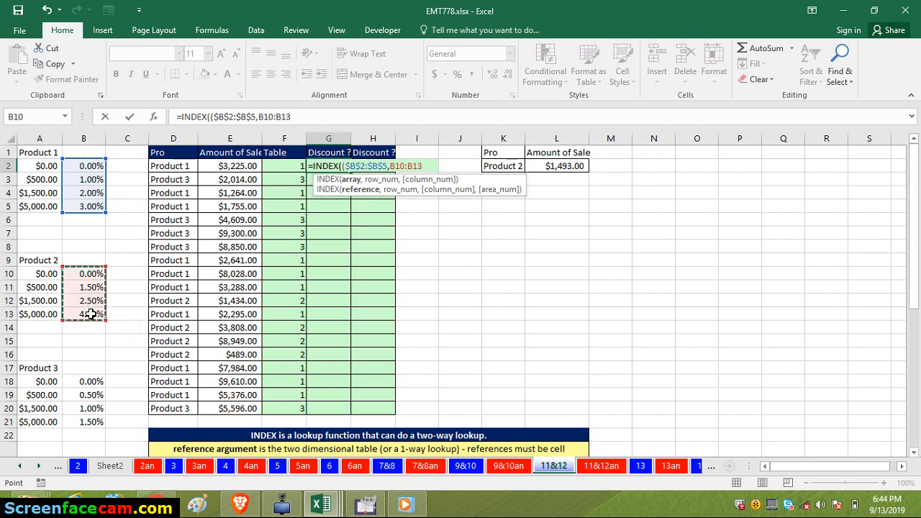
{"action": "key", "text": "F4"}
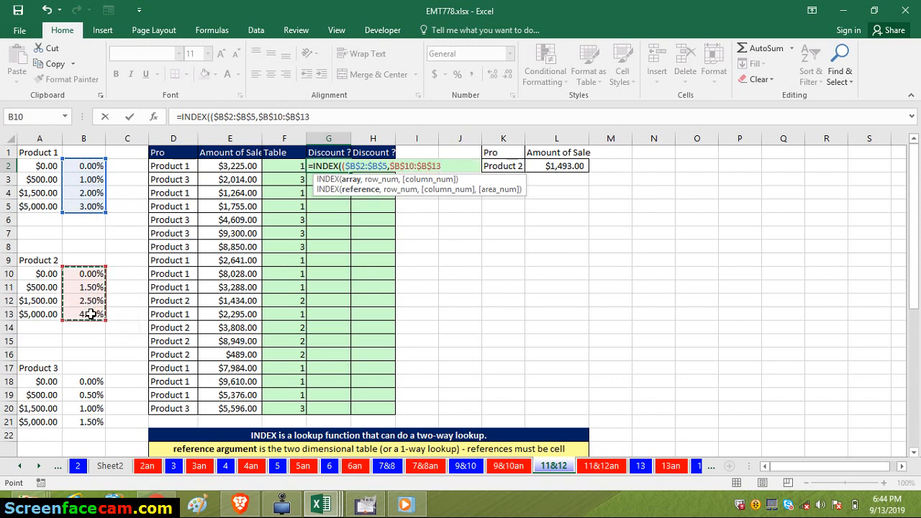
{"action": "type", "text": ","}
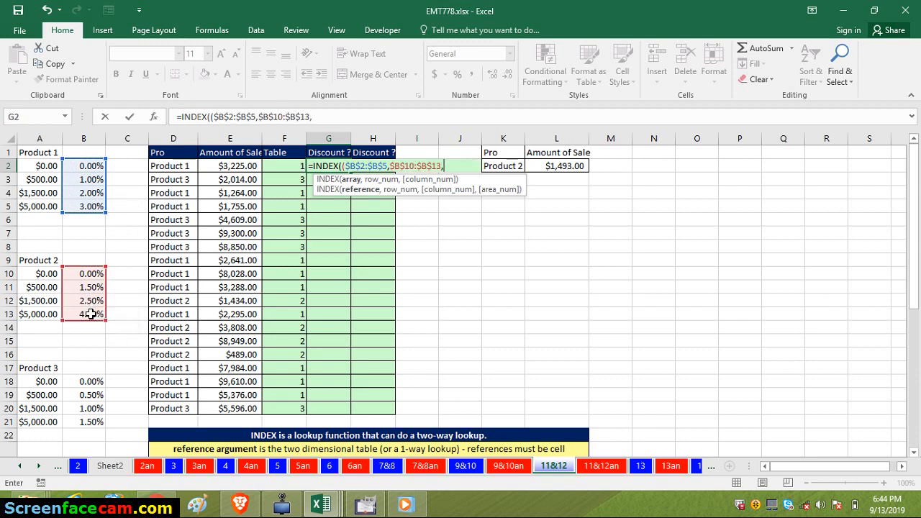
{"action": "left_click", "coordinate": [87, 381]}
{"action": "left_click_drag", "start_coordinate": [87, 392], "coordinate": [88, 417]}
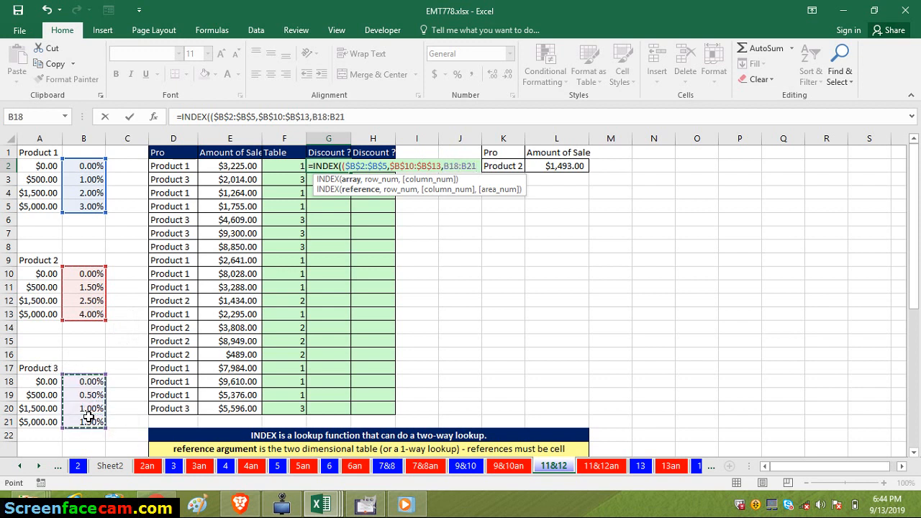
{"action": "key", "text": "F4"}
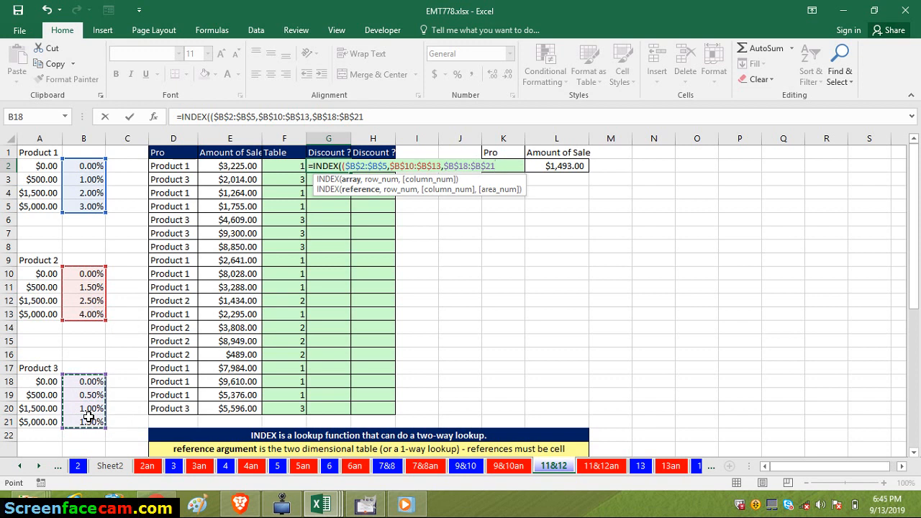
{"action": "type", "text": "),"}
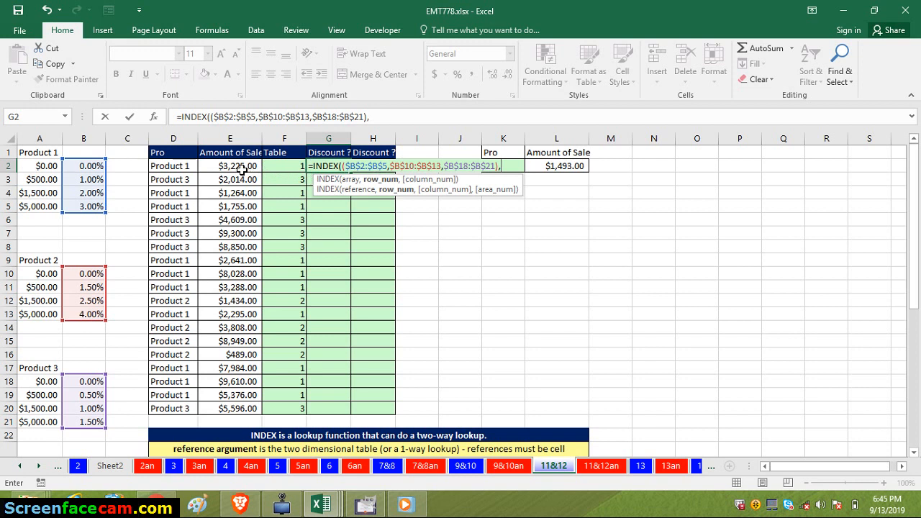
{"action": "left_click", "coordinate": [49, 193]}
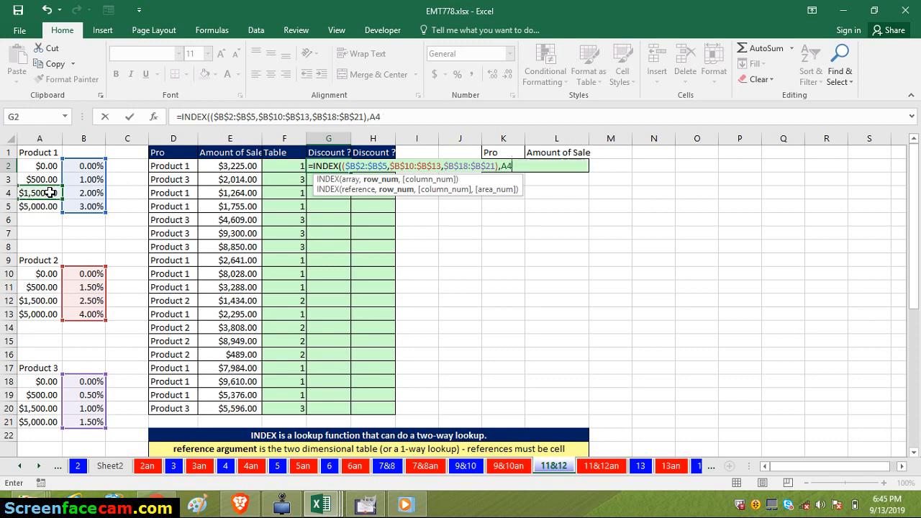
{"action": "key", "text": "BackSpace"}
{"action": "key", "text": "BackSpace"}
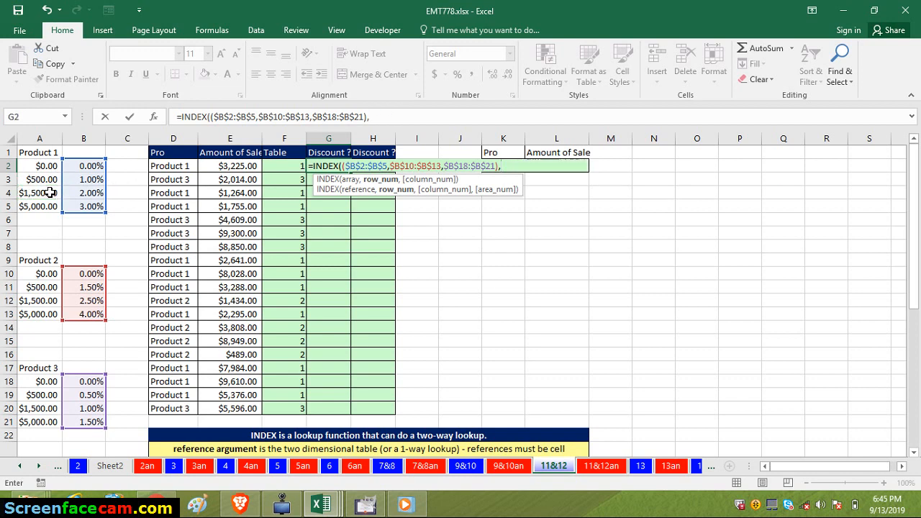
- Nest a MATCH function as the row number of the INDEX formula, with sale amount E2 as its lookup value
{"action": "type", "text": "MS"}
{"action": "key", "text": "BackSpace"}
{"action": "type", "text": "S"}
{"action": "key", "text": "BackSpace"}
{"action": "type", "text": "A"}
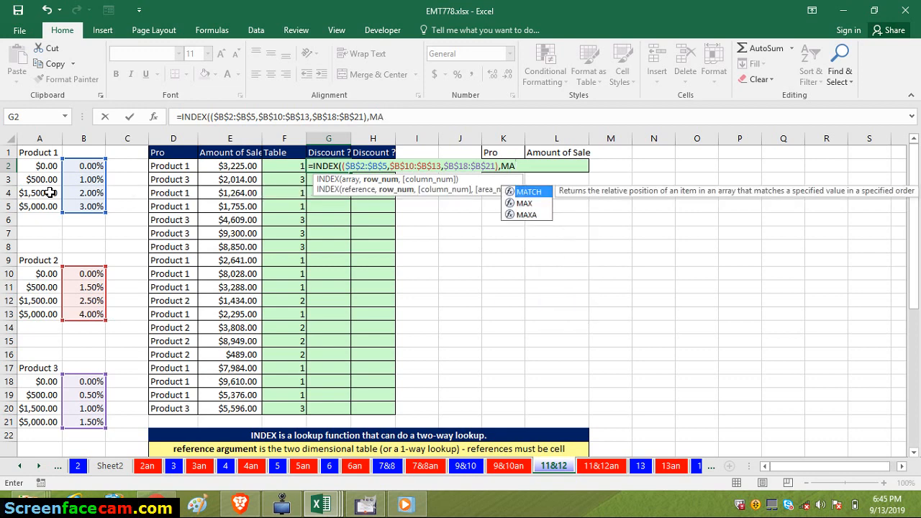
{"action": "key", "text": "Tab"}
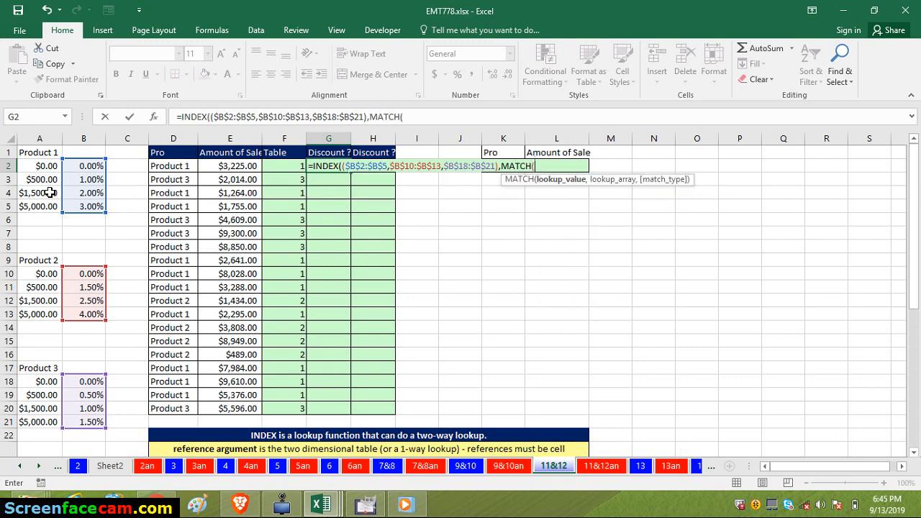
{"action": "left_click", "coordinate": [244, 168]}
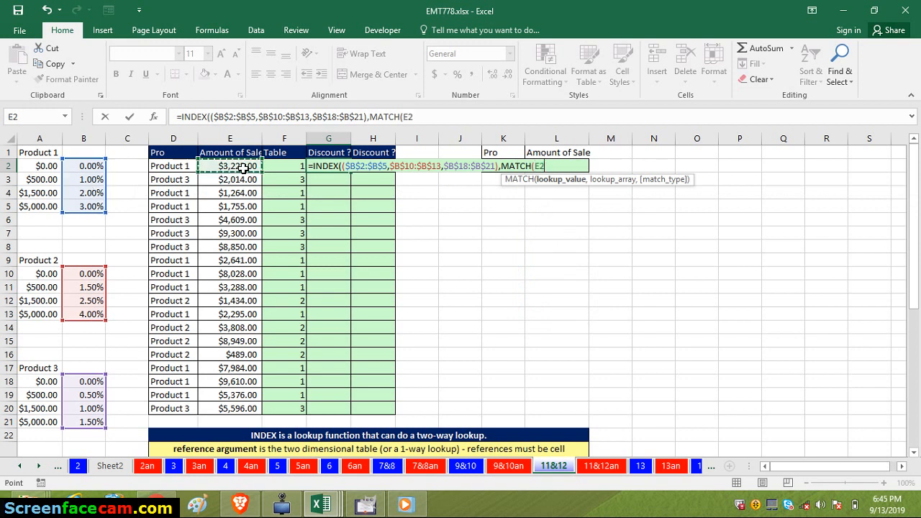
{"action": "type", "text": ","}
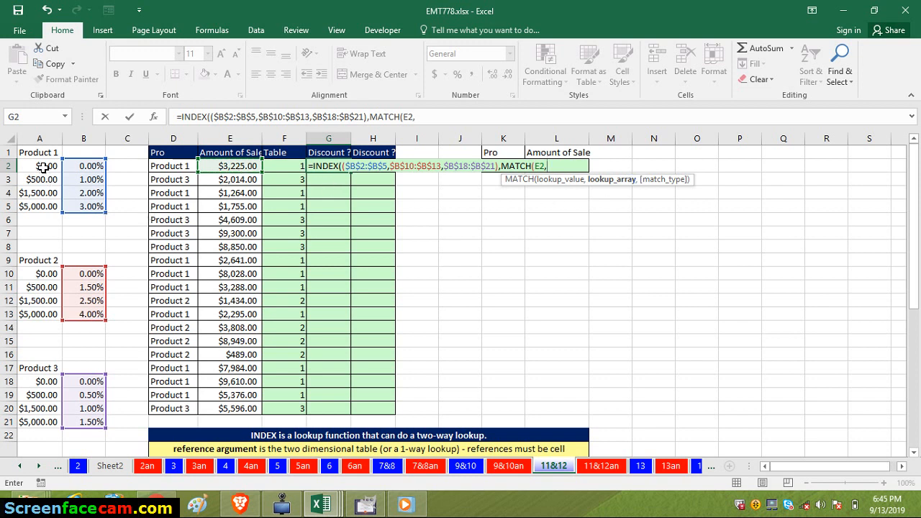
- Complete the nested MATCH in G2 with absolute lookup array $A$2:$A$5 and match type 1
{"action": "left_click_drag", "start_coordinate": [44, 169], "coordinate": [44, 205]}
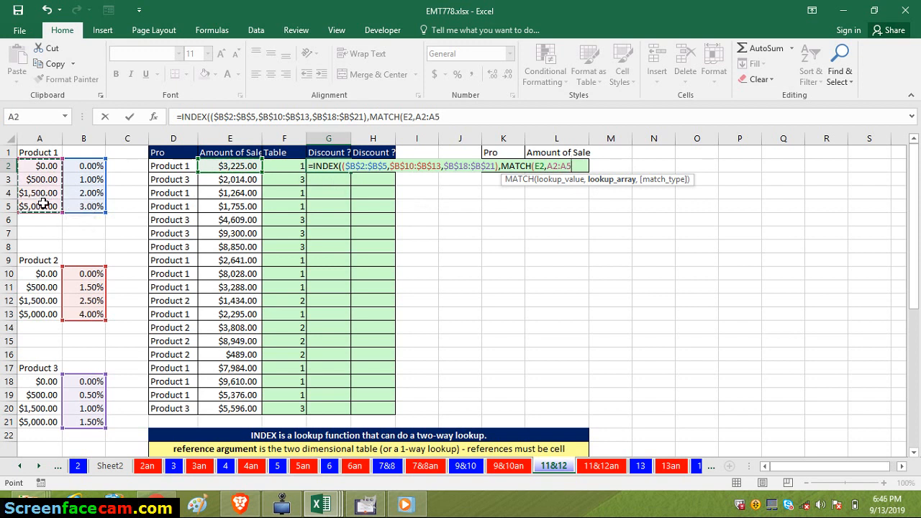
{"action": "key", "text": "F4"}
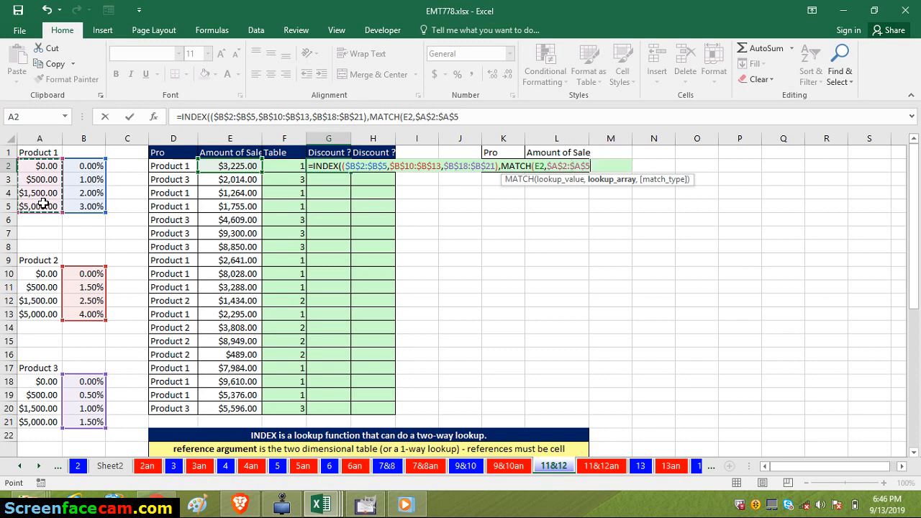
{"action": "type", "text": ","}
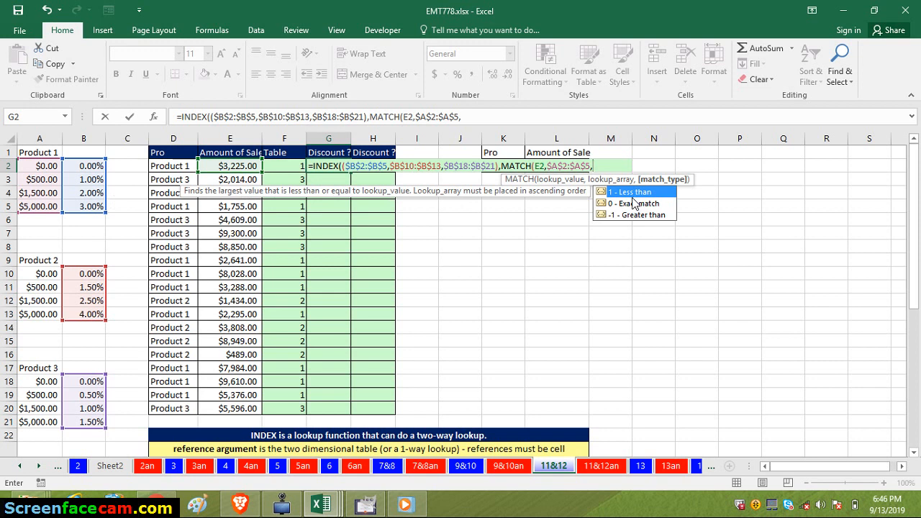
{"action": "type", "text": "1"}
{"action": "type", "text": ")"}
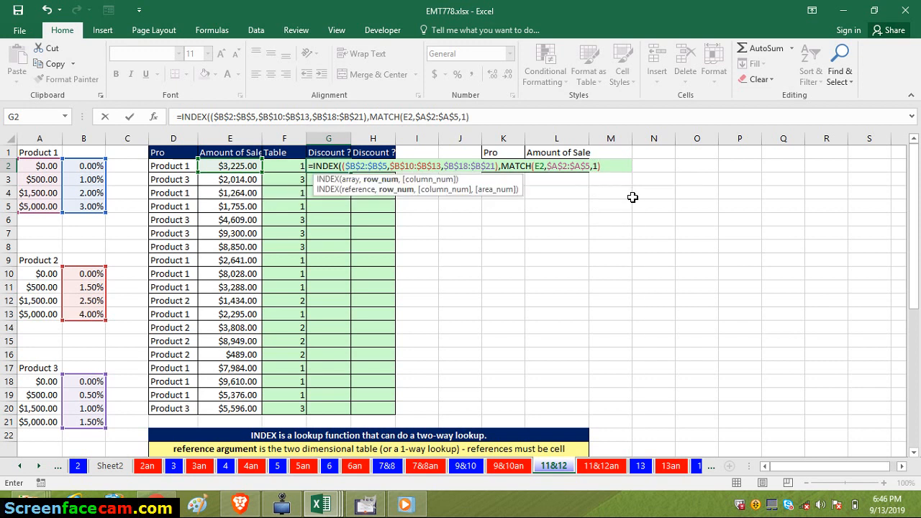
{"action": "type", "text": ","}
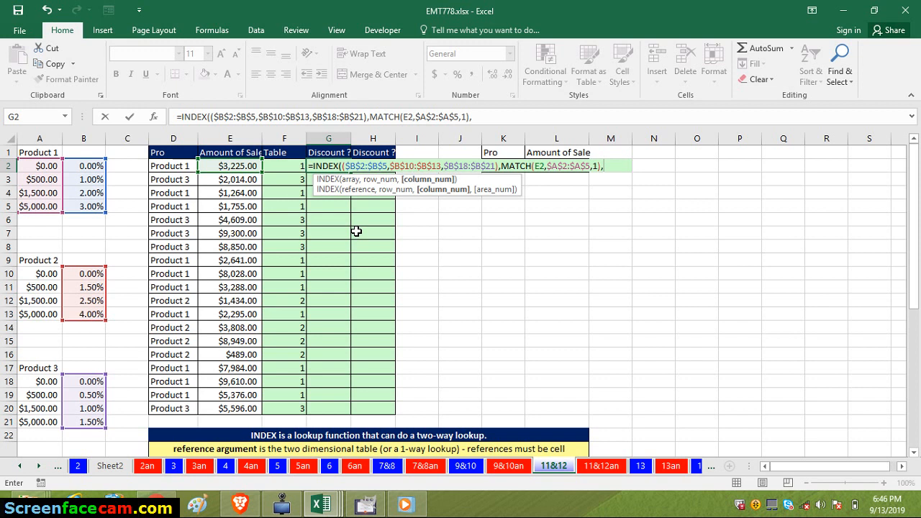
- Finish the INDEX formula with a blank column number and F2 as area number, and fill it from G2 down to G20
{"action": "type", "text": ","}
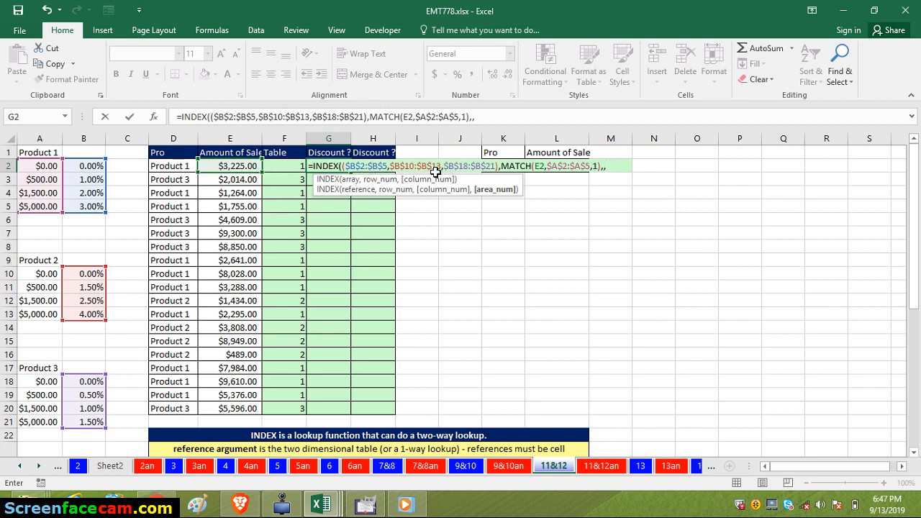
{"action": "left_click", "coordinate": [291, 169]}
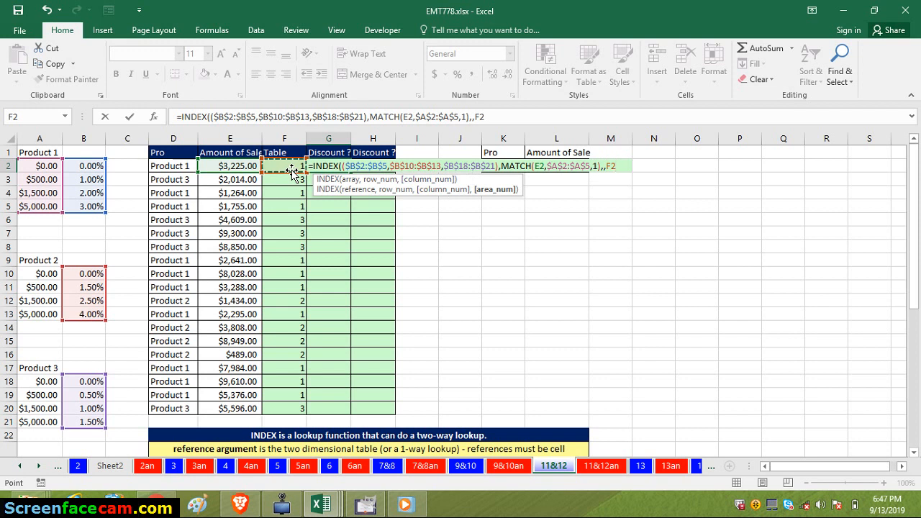
{"action": "type", "text": ")"}
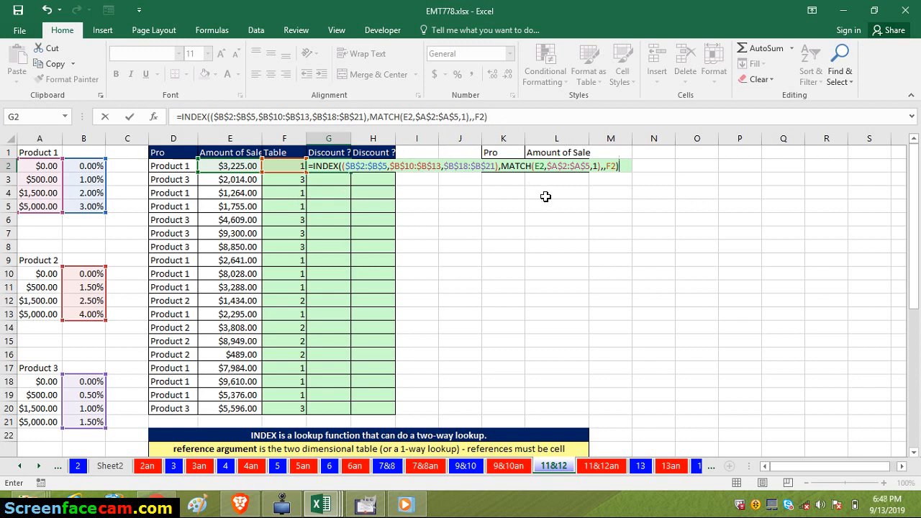
{"action": "key", "text": "Return"}
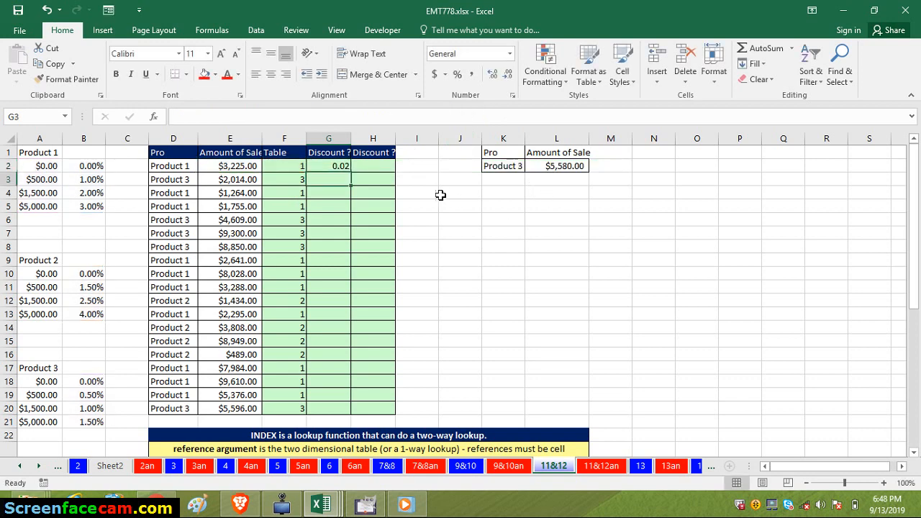
{"action": "left_click", "coordinate": [338, 165]}
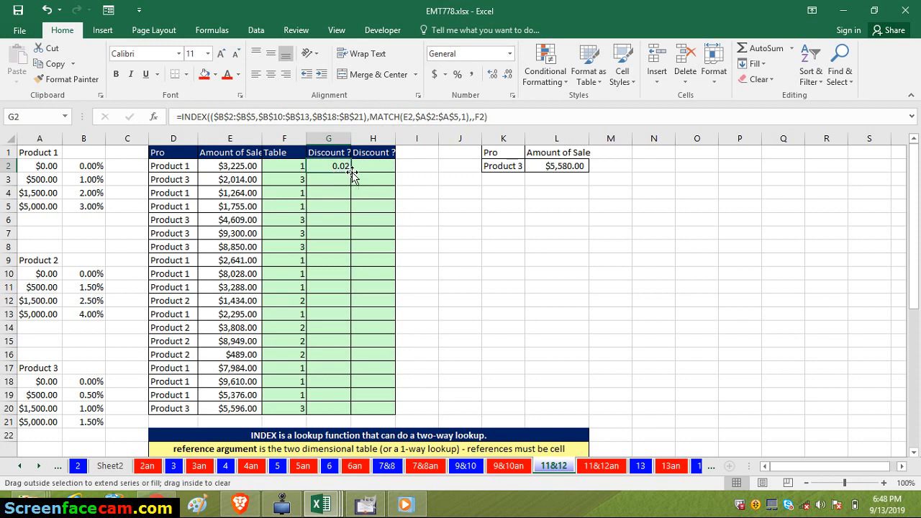
{"action": "double_click", "coordinate": [352, 173]}
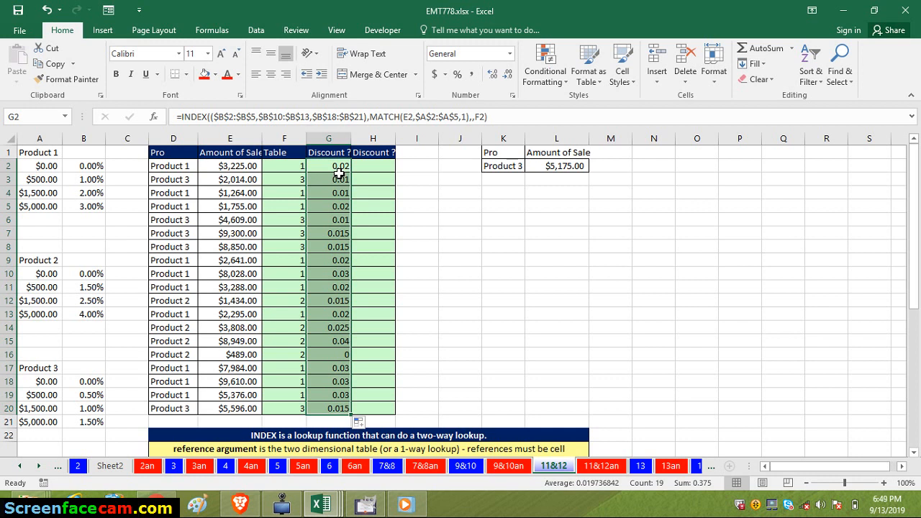
- Check the filled discount formulas in column G and inspect the arguments of the INDEX formula in G2
{"action": "key", "text": "Up"}
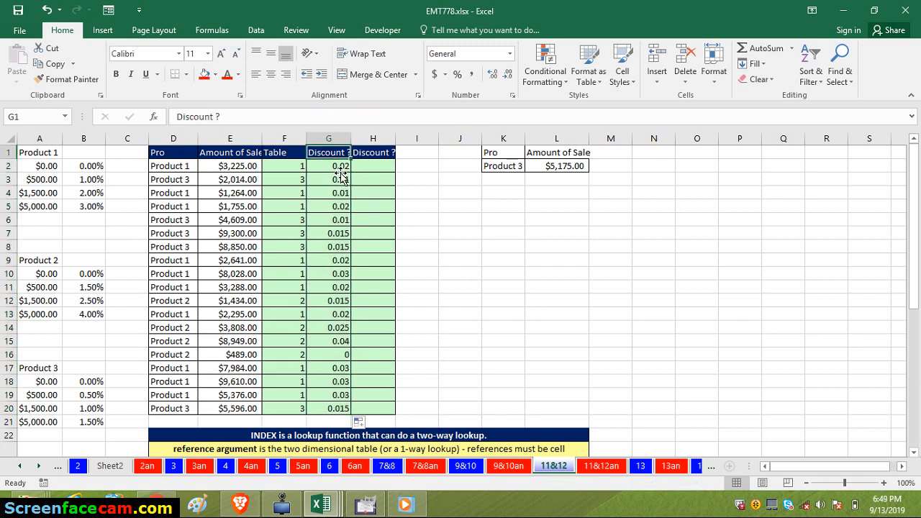
{"action": "key", "text": "Down"}
{"action": "key", "text": "ctrl+Down"}
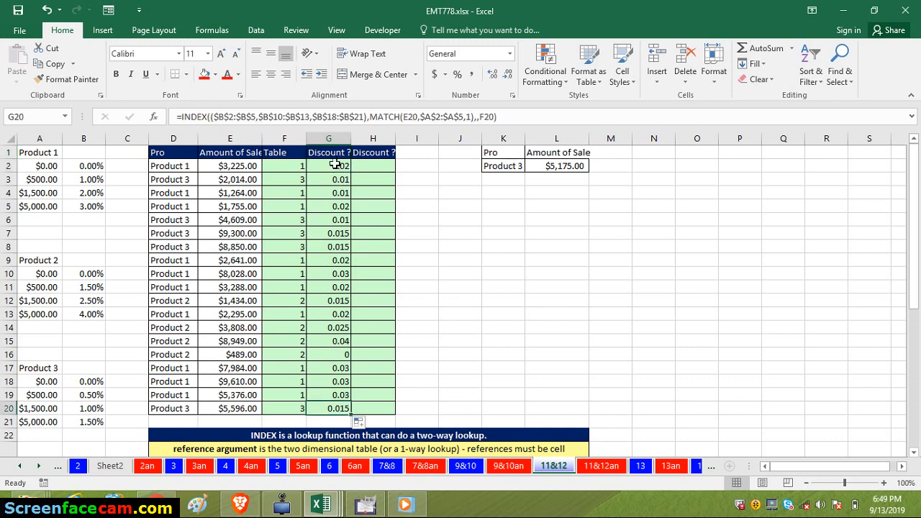
{"action": "left_click", "coordinate": [331, 165]}
{"action": "double_click", "coordinate": [332, 164]}
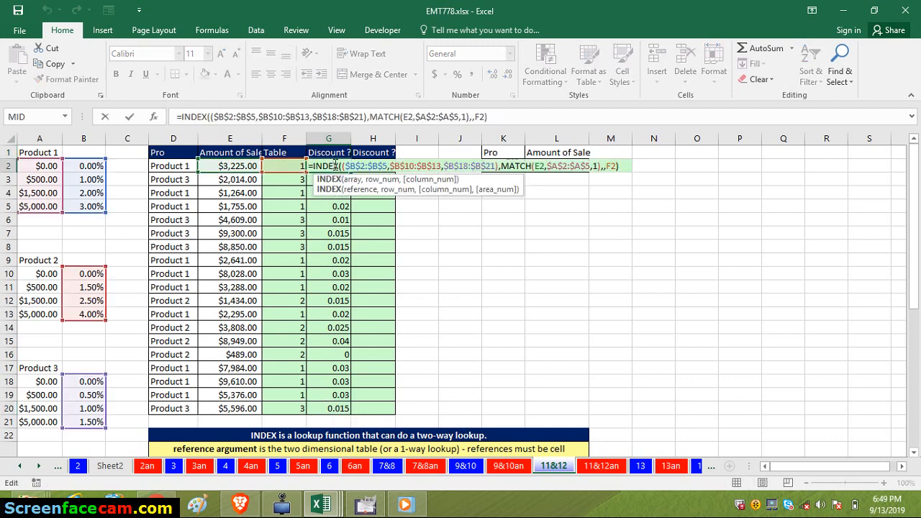
{"action": "left_click", "coordinate": [615, 168]}
{"action": "key", "text": "Return"}
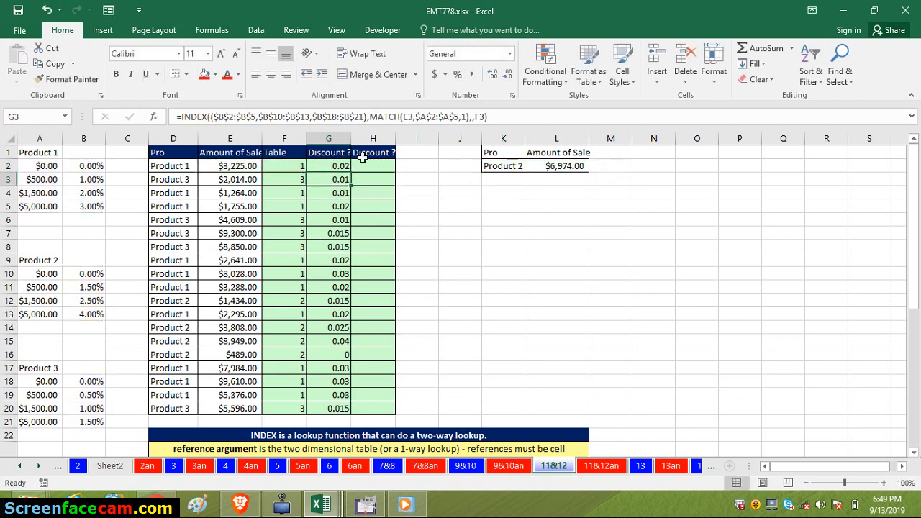
- Copy the full formula text of G2 into I2 with its cell references unchanged
{"action": "double_click", "coordinate": [338, 165]}
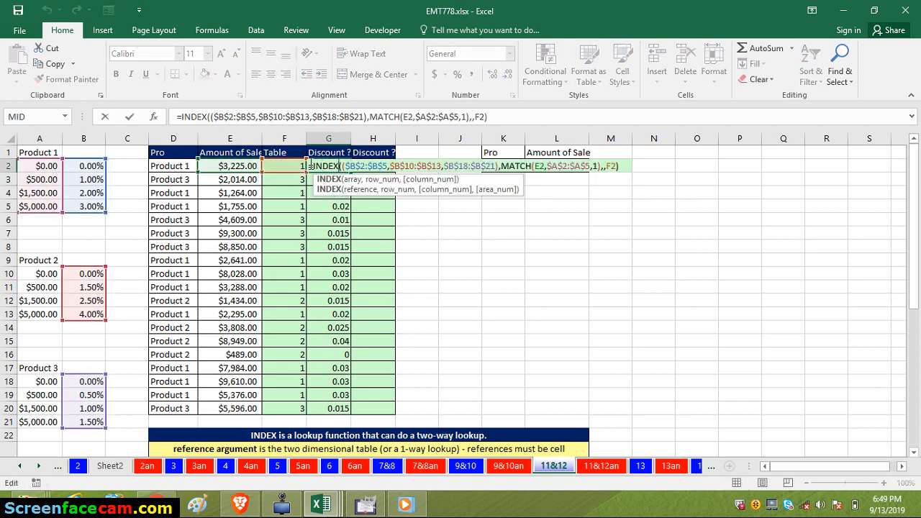
{"action": "left_click_drag", "start_coordinate": [311, 165], "coordinate": [552, 181]}
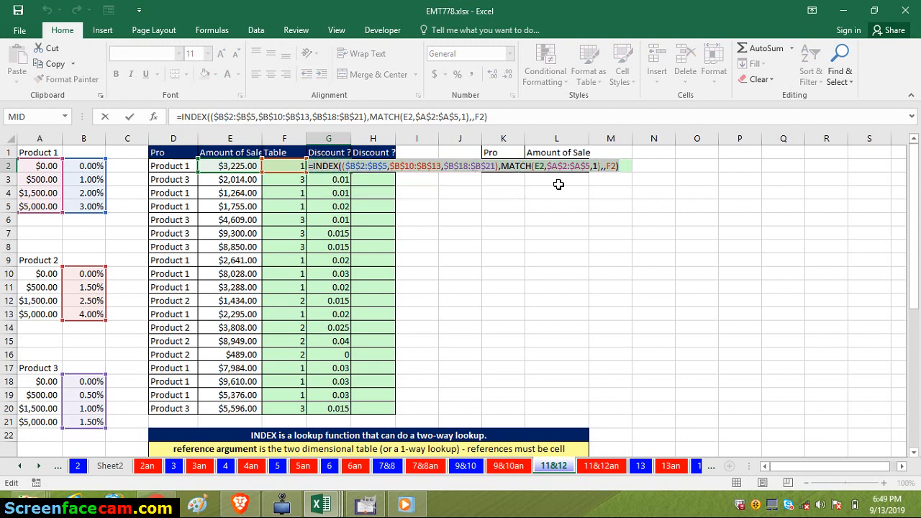
{"action": "key", "text": "ctrl+c"}
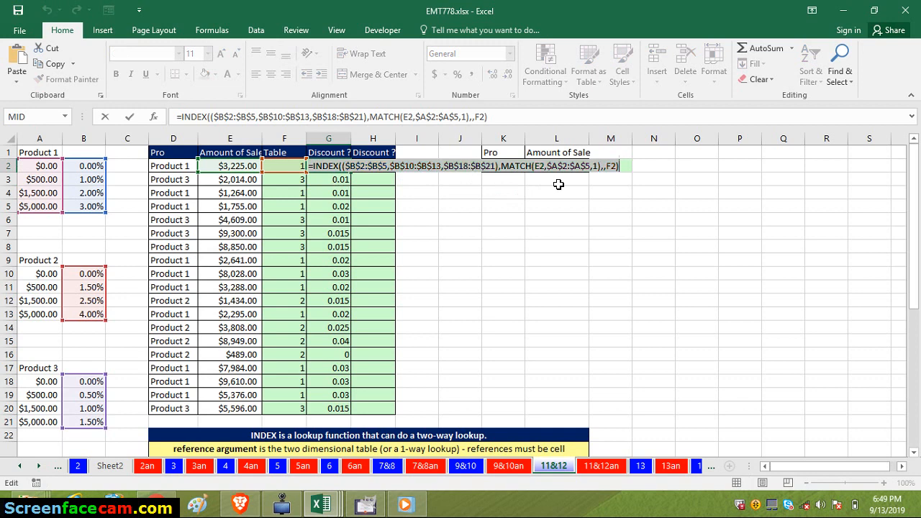
{"action": "key", "text": "Escape"}
{"action": "left_click", "coordinate": [420, 164]}
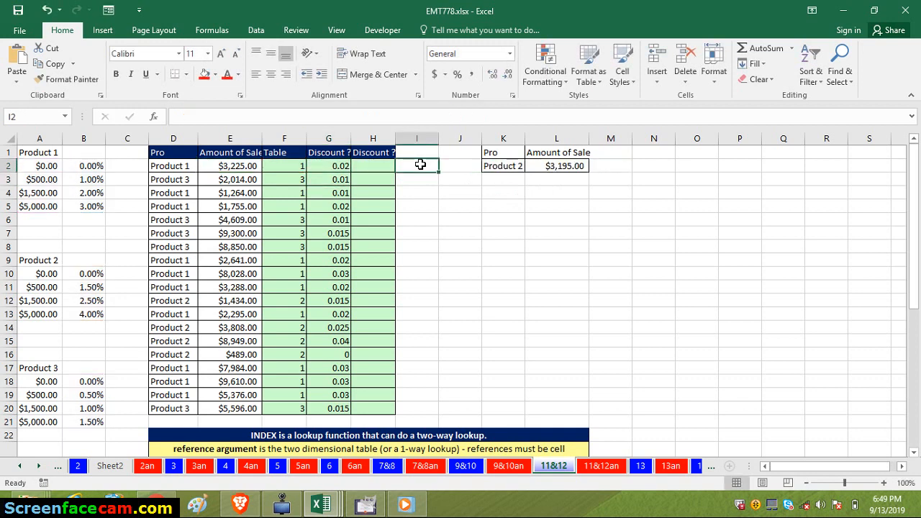
{"action": "key", "text": "ctrl+v"}
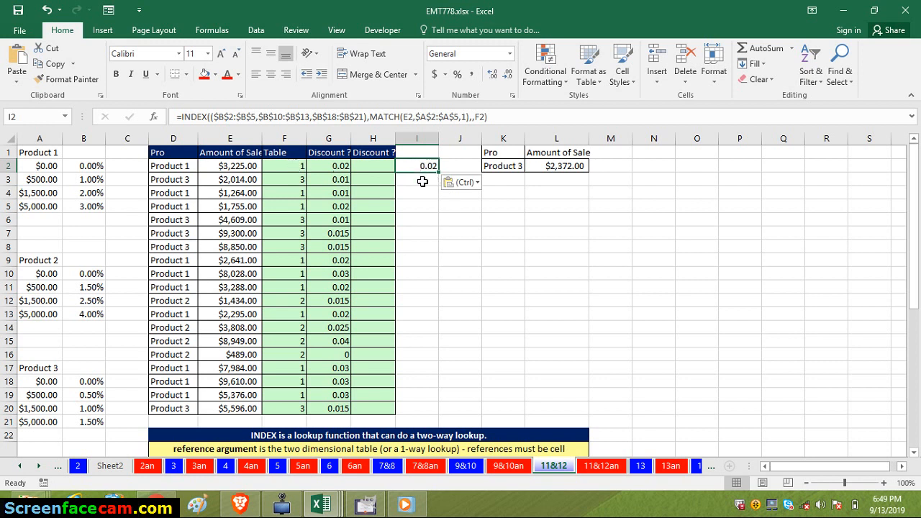
{"action": "double_click", "coordinate": [425, 167]}
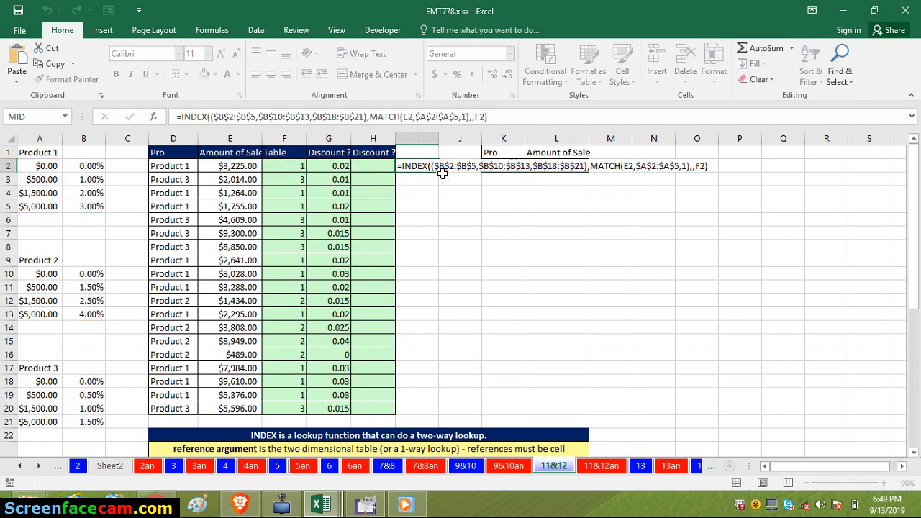
{"action": "key", "text": "Return"}
- Copy the VLOOKUP expression from F2 without its equals sign, leaving the cell's formula as it is
{"action": "left_click", "coordinate": [288, 169]}
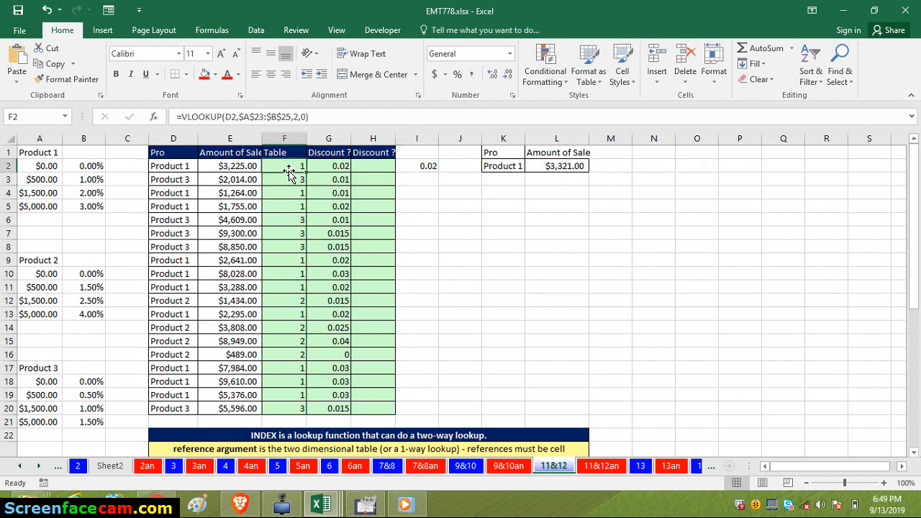
{"action": "double_click", "coordinate": [288, 166]}
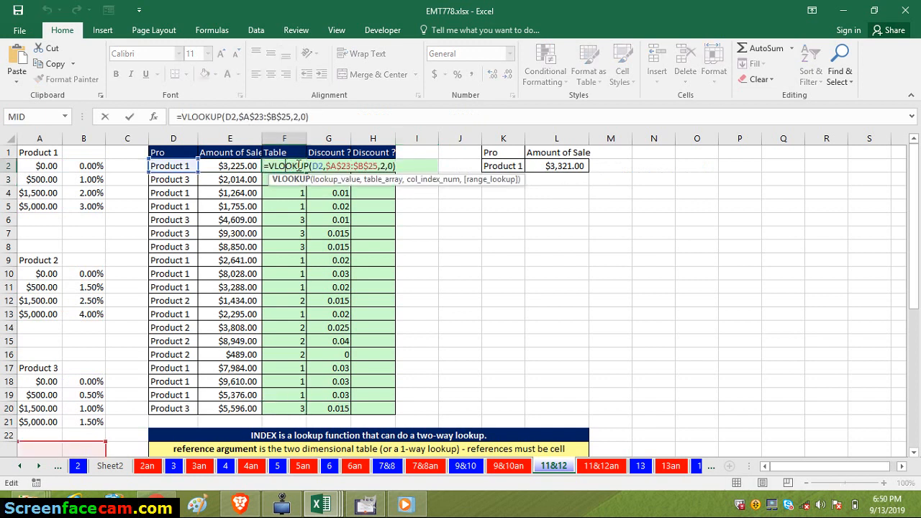
{"action": "left_click_drag", "start_coordinate": [269, 165], "coordinate": [396, 171]}
{"action": "key", "text": "ctrl+c"}
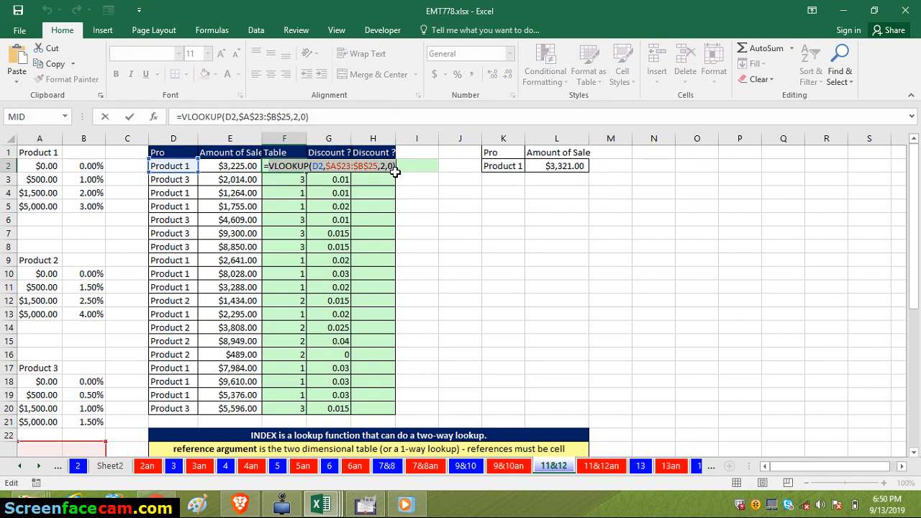
{"action": "key", "text": "Escape"}
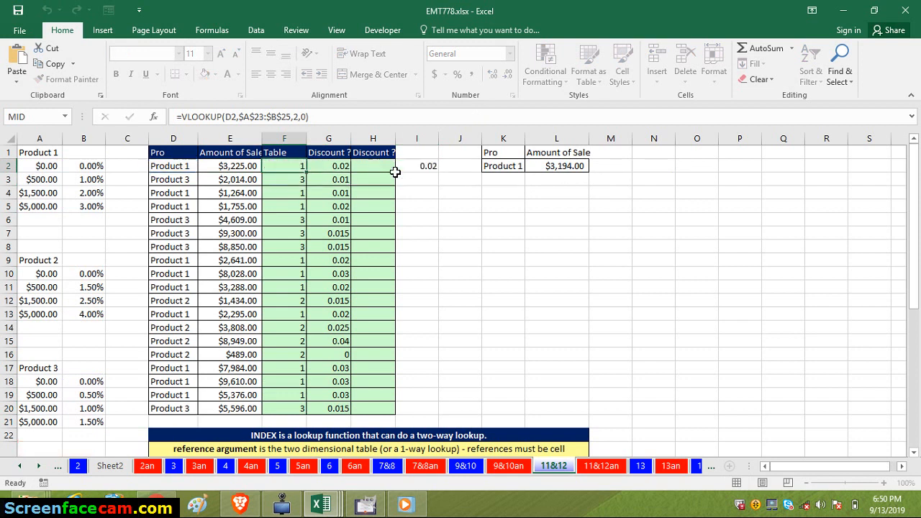
- Replace the F2 area number in I2's INDEX formula with VLOOKUP(D2,$A$23:$B$25,2,0), and fill the formula down to I20
{"action": "left_click", "coordinate": [420, 171]}
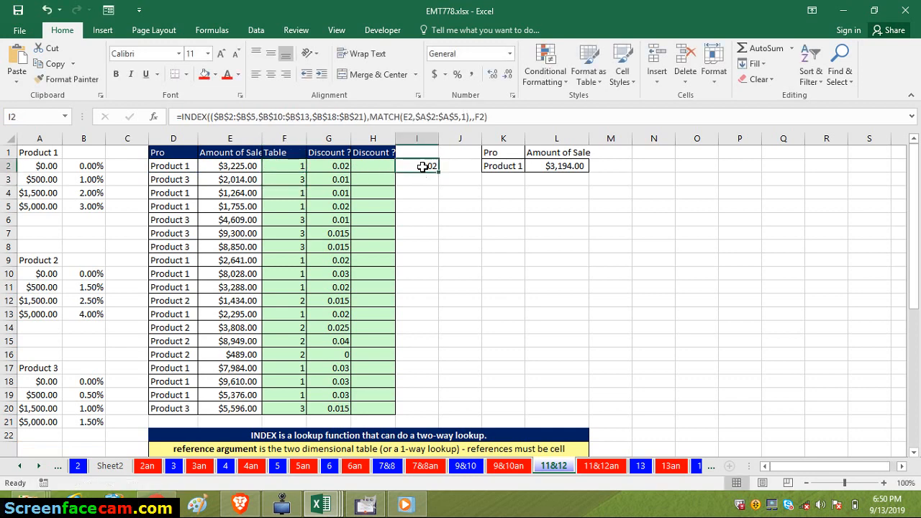
{"action": "double_click", "coordinate": [424, 167]}
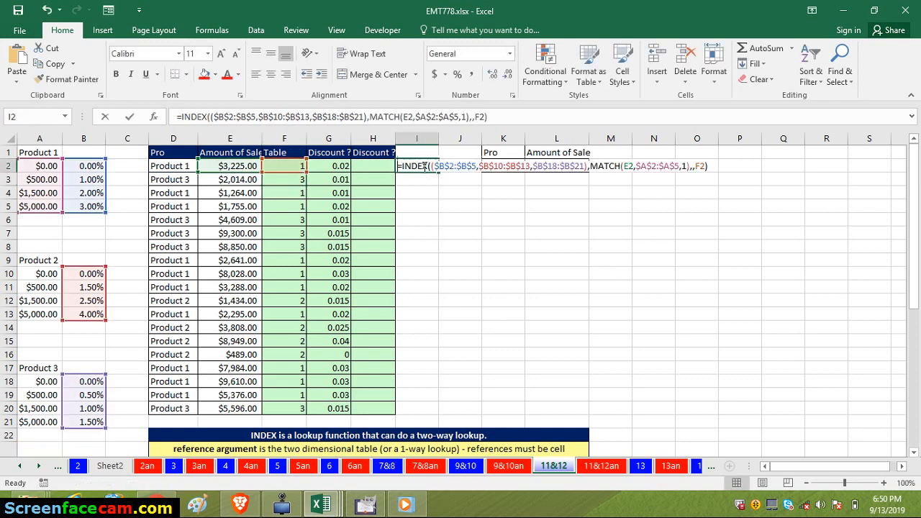
{"action": "left_click", "coordinate": [705, 167]}
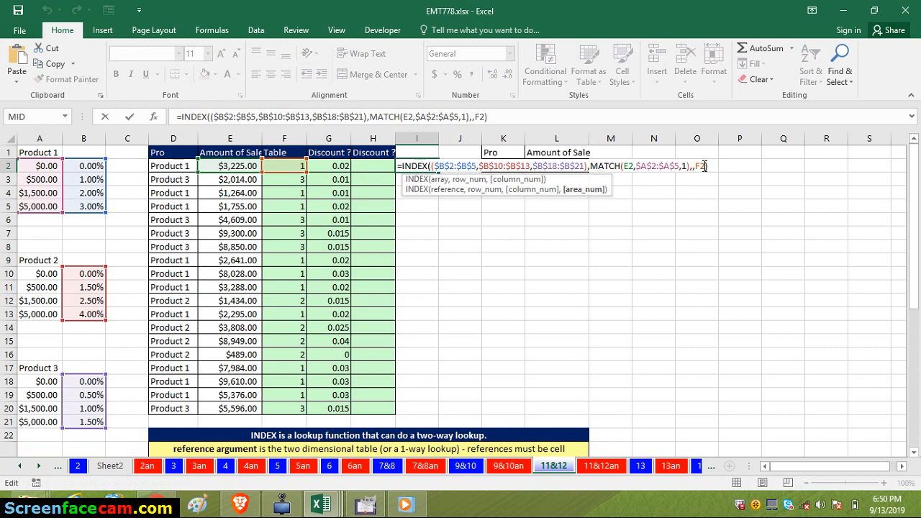
{"action": "key", "text": "BackSpace"}
{"action": "key", "text": "BackSpace"}
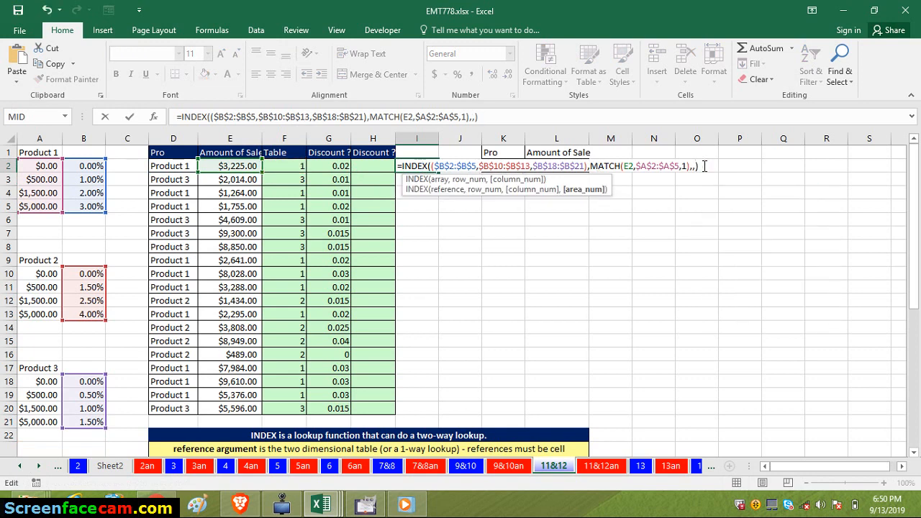
{"action": "key", "text": "ctrl+v"}
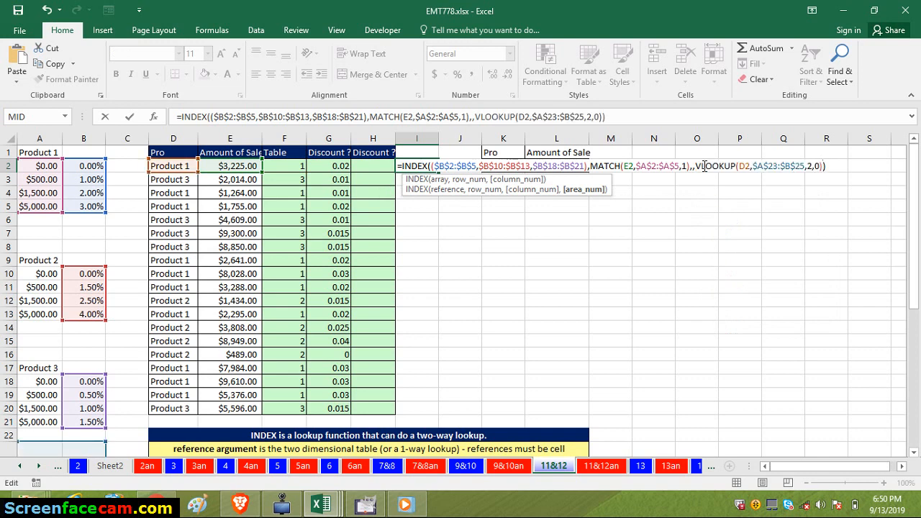
{"action": "key", "text": "Return"}
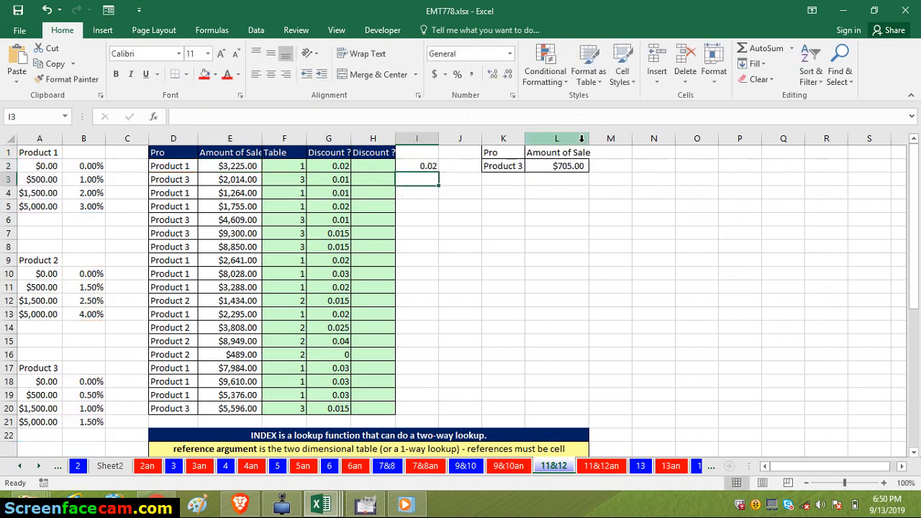
{"action": "left_click", "coordinate": [424, 165]}
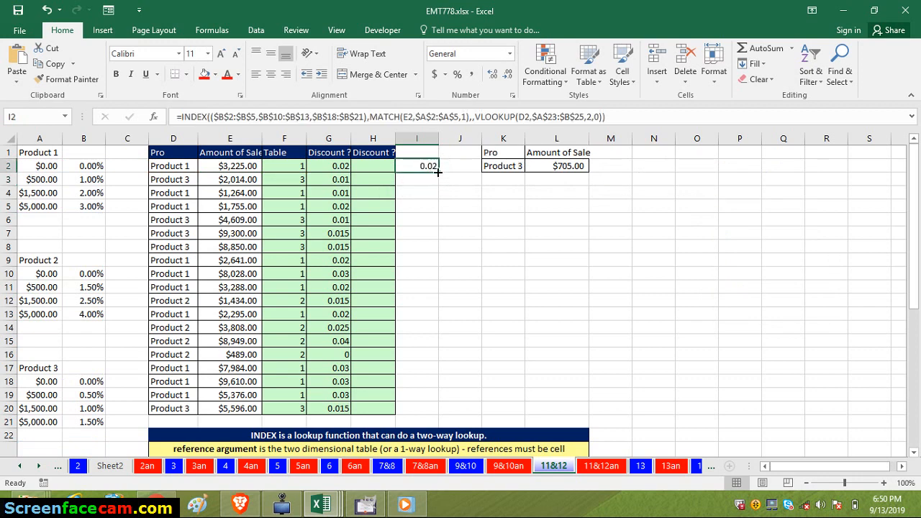
{"action": "double_click", "coordinate": [438, 172]}
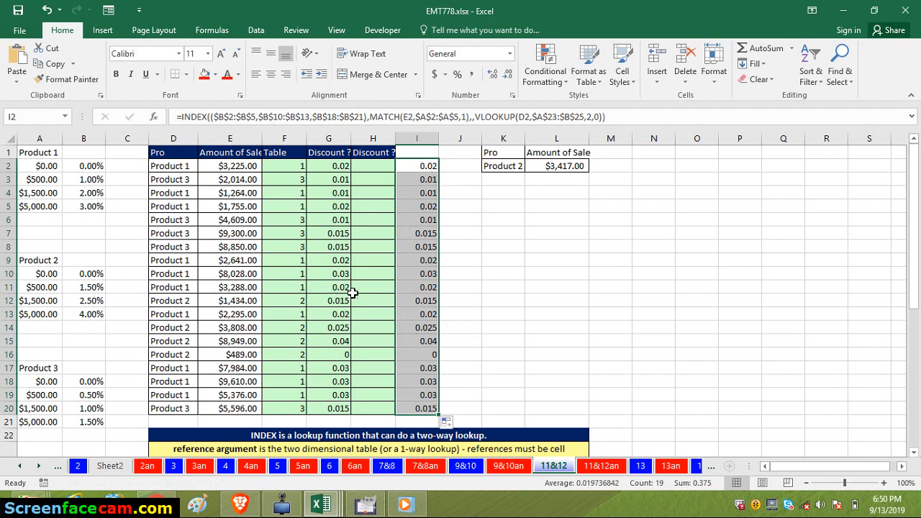
- Clear the table-number formula from F2 to test which discount formulas depend on the helper column
{"action": "left_click", "coordinate": [286, 166]}
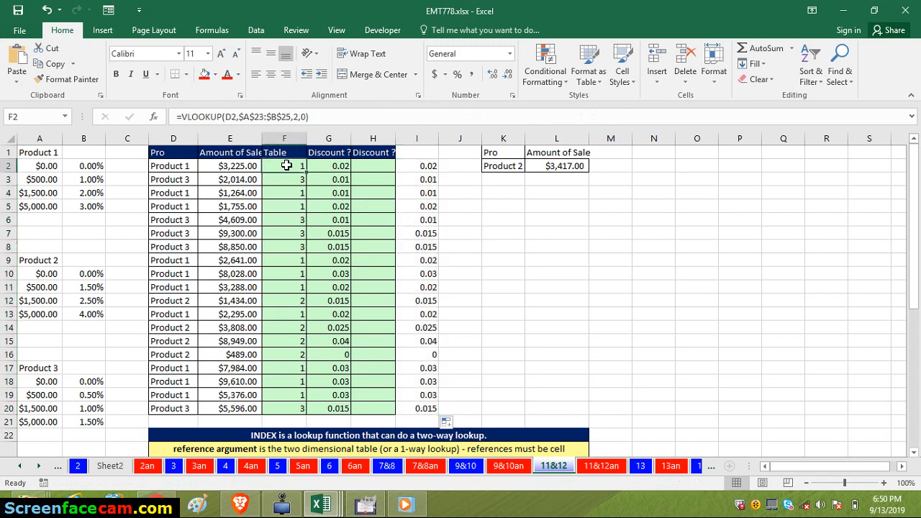
{"action": "key", "text": "Delete"}
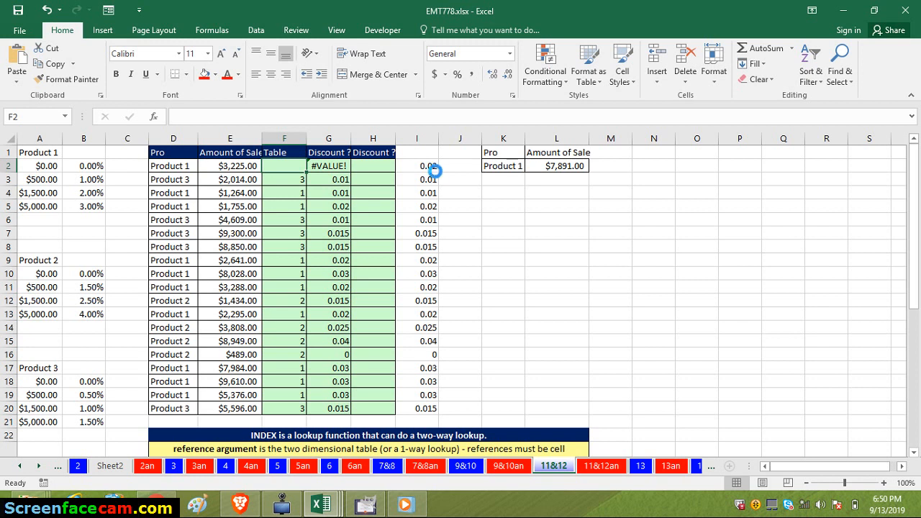
- Undo the clearing of F2, and begin a VLOOKUP formula in H2 with E2 as its lookup value
{"action": "key", "text": "ctrl+z"}
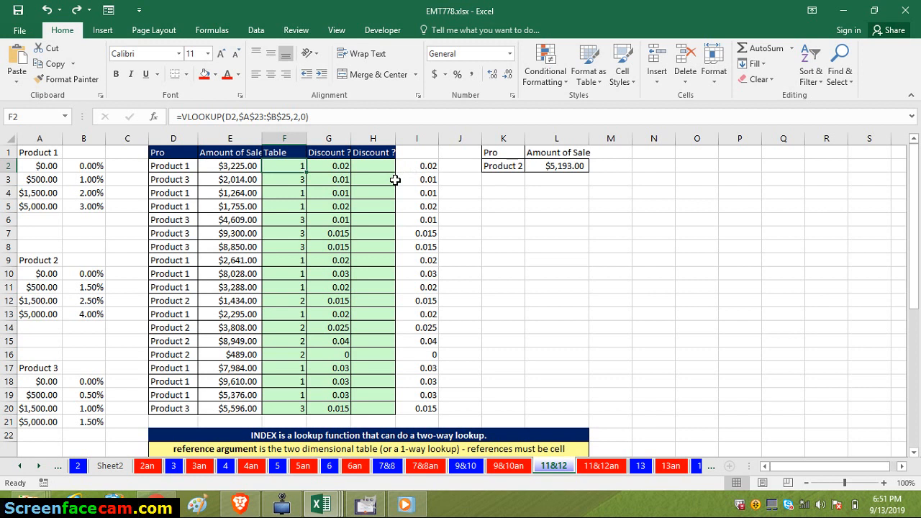
{"action": "left_click", "coordinate": [368, 166]}
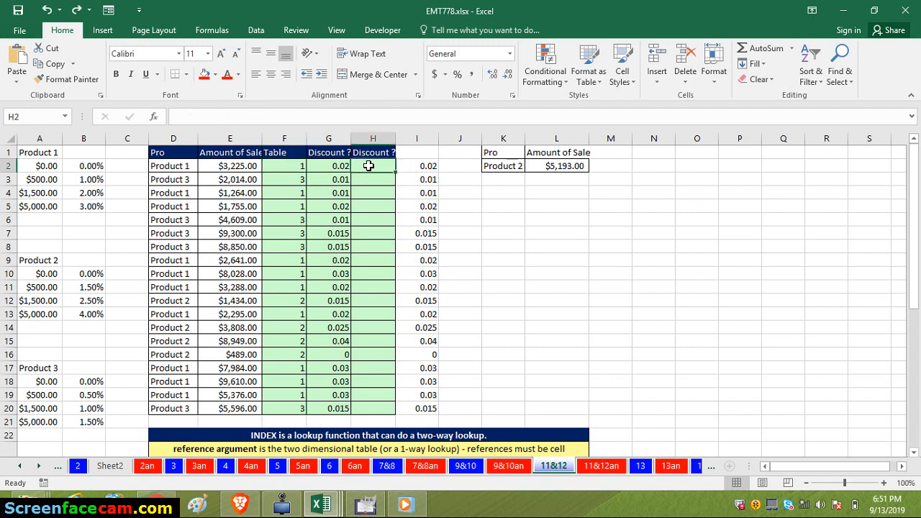
{"action": "type", "text": "="}
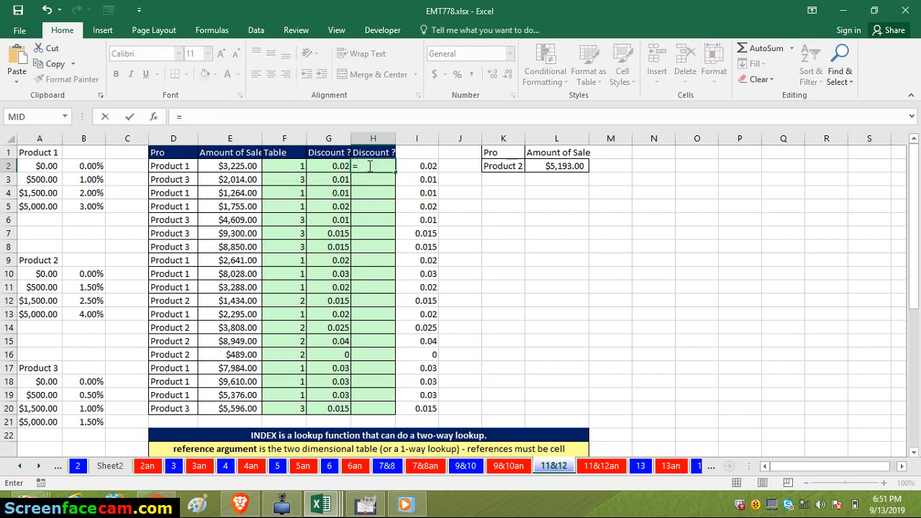
{"action": "type", "text": "VL"}
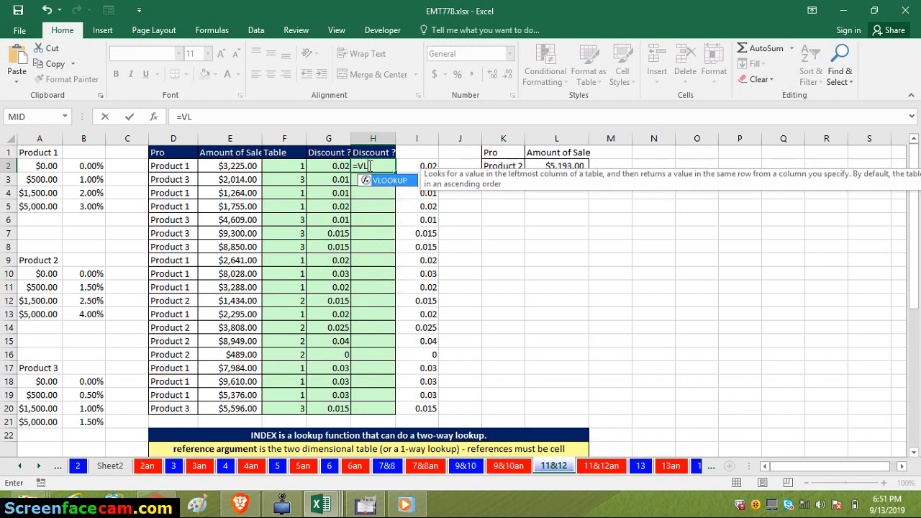
{"action": "key", "text": "Tab"}
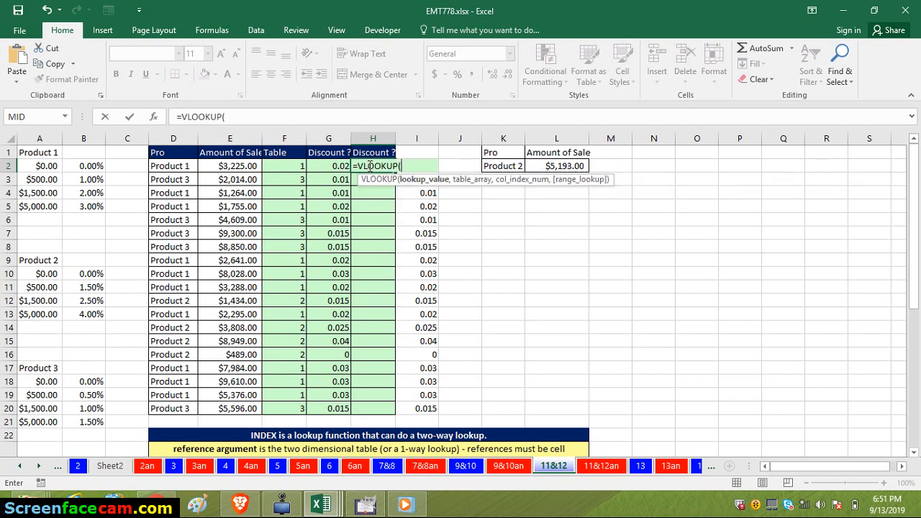
{"action": "left_click", "coordinate": [250, 166]}
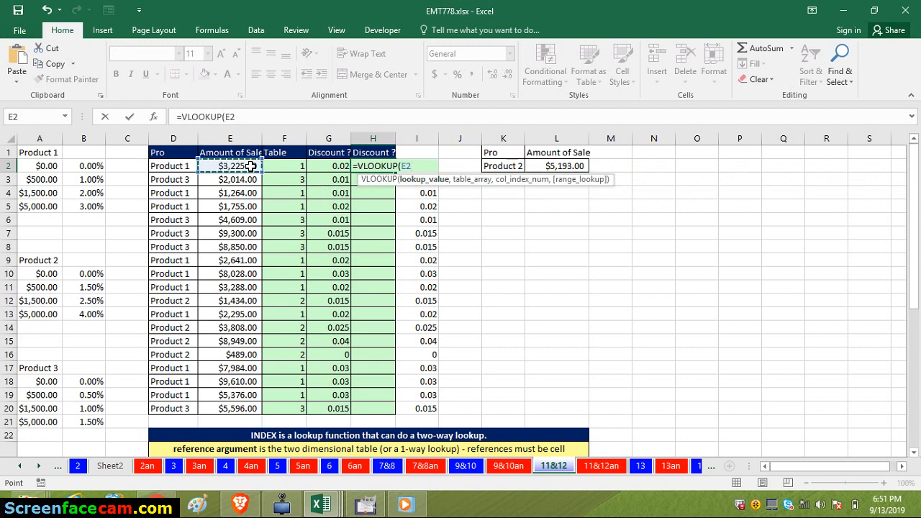
{"action": "type", "text": ","}
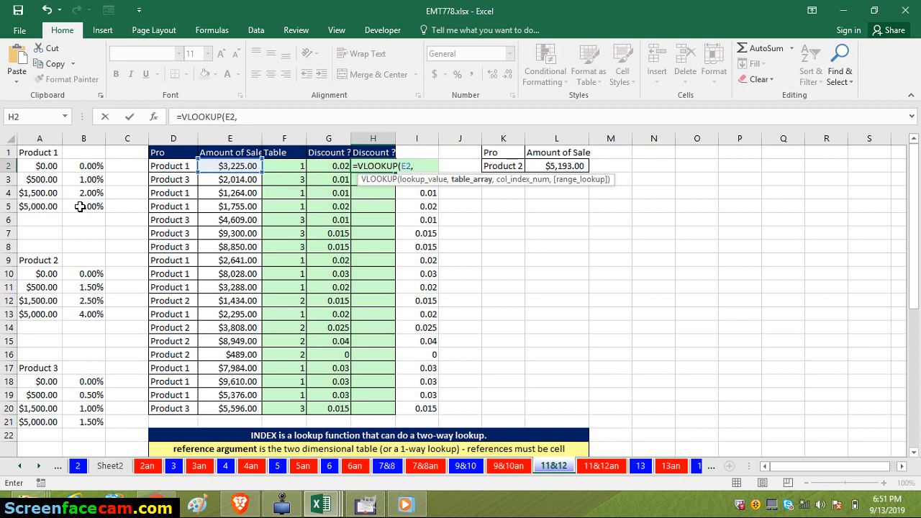
- Nest CHOOSE as H2's VLOOKUP table array, with F2 as index number and the Product 1 table $A$2:$B$5 as first value
{"action": "type", "text": "CHOOSE("}
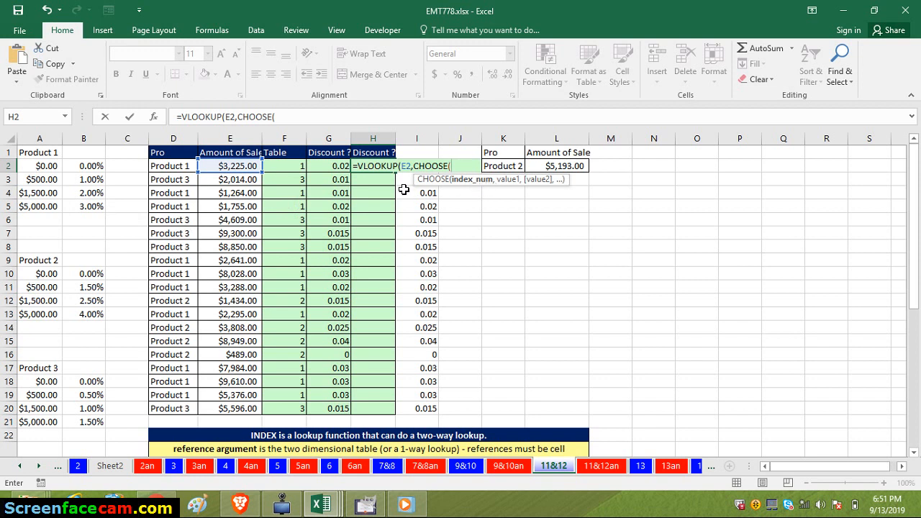
{"action": "left_click", "coordinate": [299, 168]}
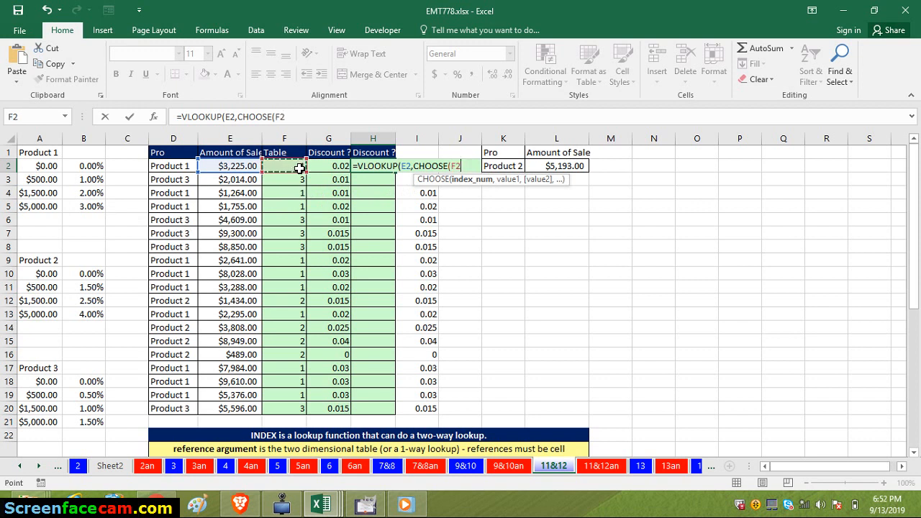
{"action": "type", "text": ","}
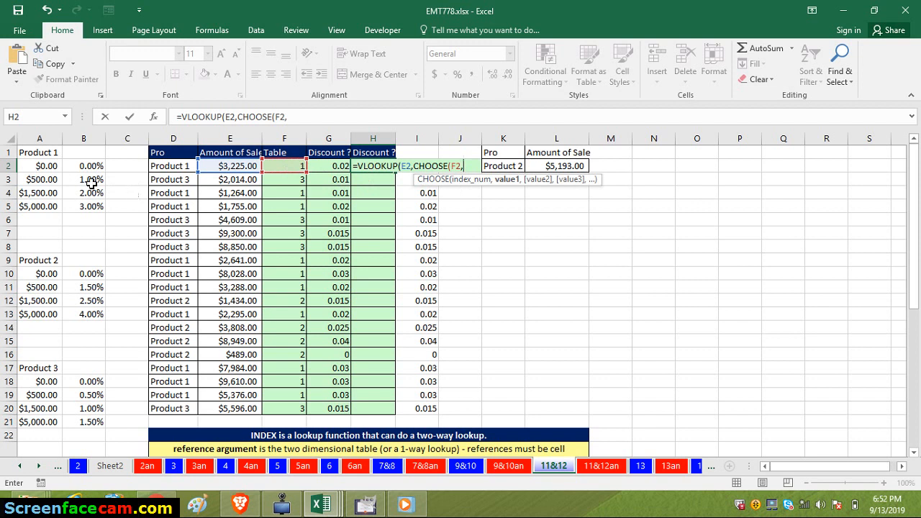
{"action": "left_click_drag", "start_coordinate": [36, 167], "coordinate": [84, 207]}
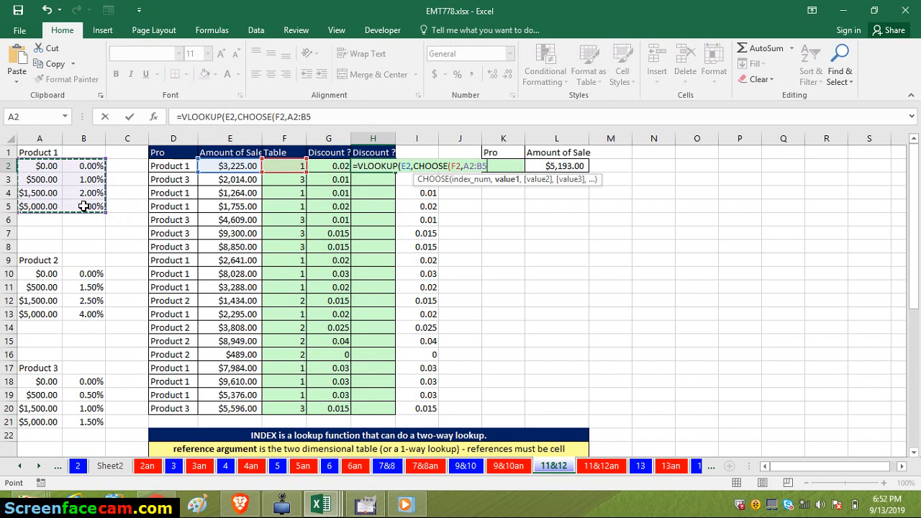
{"action": "key", "text": "F4"}
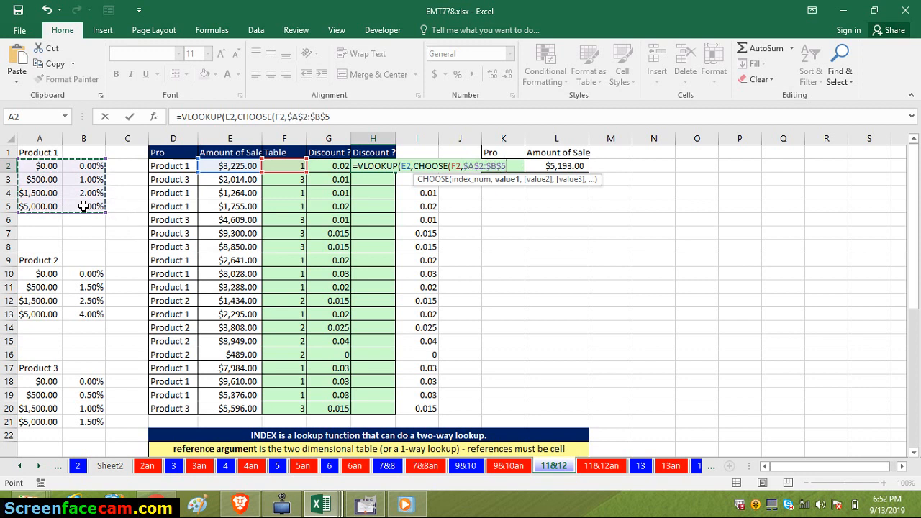
{"action": "type", "text": ","}
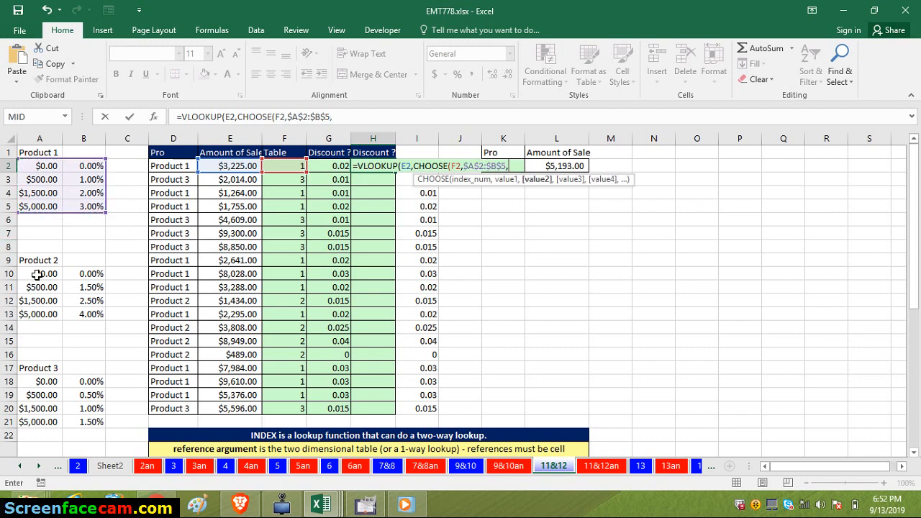
- Add the Product 2 and Product 3 tables, $A$10:$B$13 and $A$18:$B$21, as second and third values, and close the CHOOSE function
{"action": "left_click", "coordinate": [37, 274]}
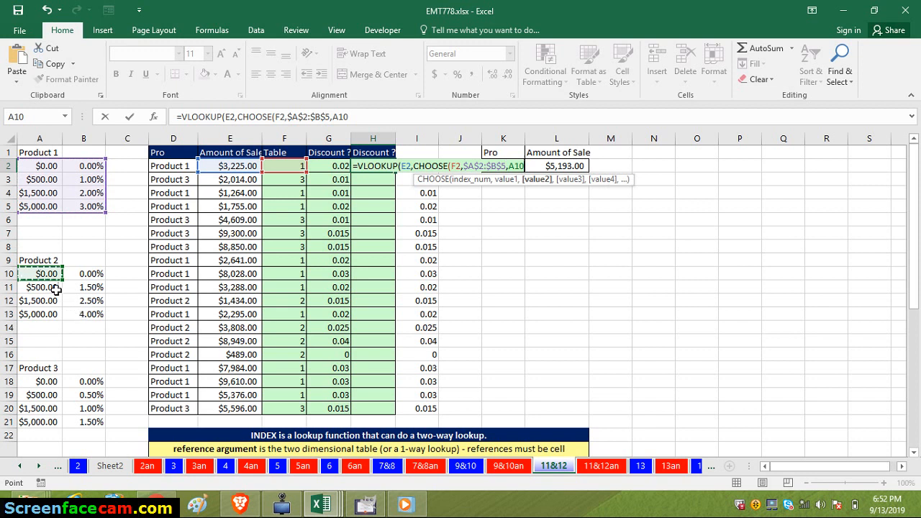
{"action": "left_click_drag", "start_coordinate": [42, 272], "coordinate": [85, 314]}
{"action": "key", "text": "F4"}
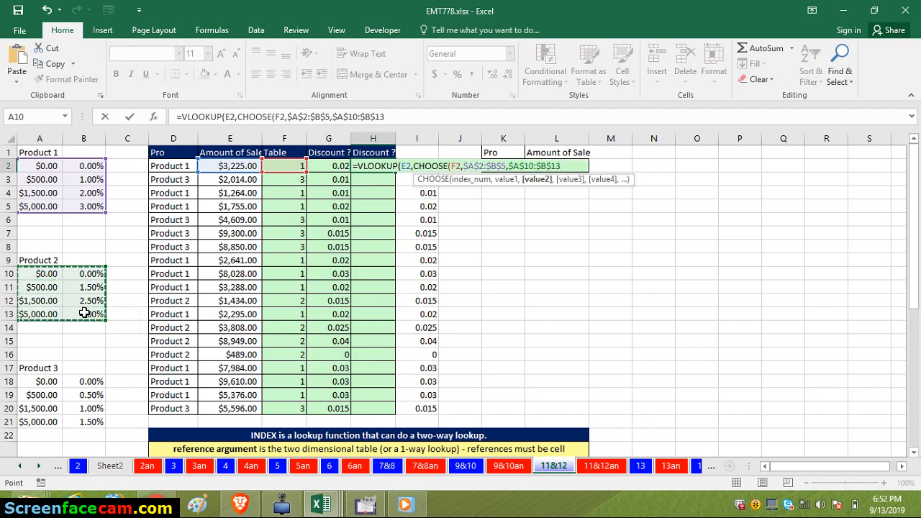
{"action": "type", "text": ","}
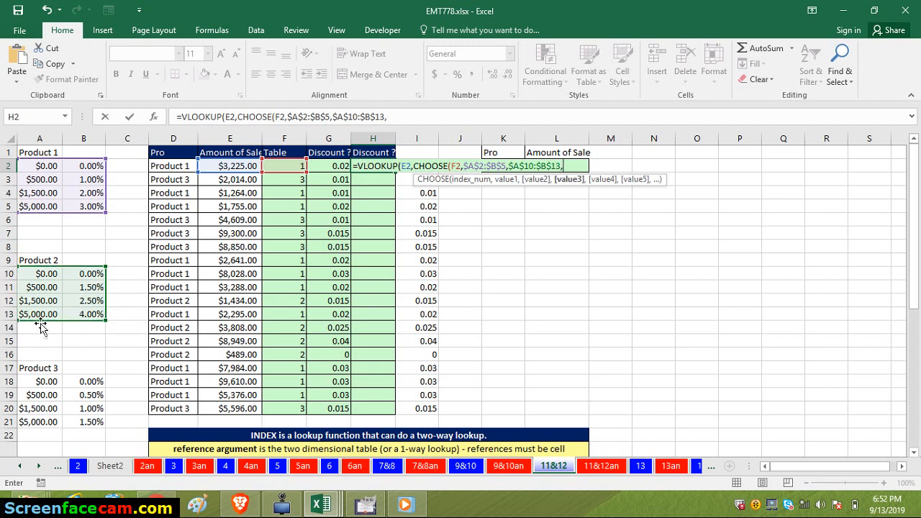
{"action": "left_click_drag", "start_coordinate": [40, 381], "coordinate": [81, 421]}
{"action": "key", "text": "F4"}
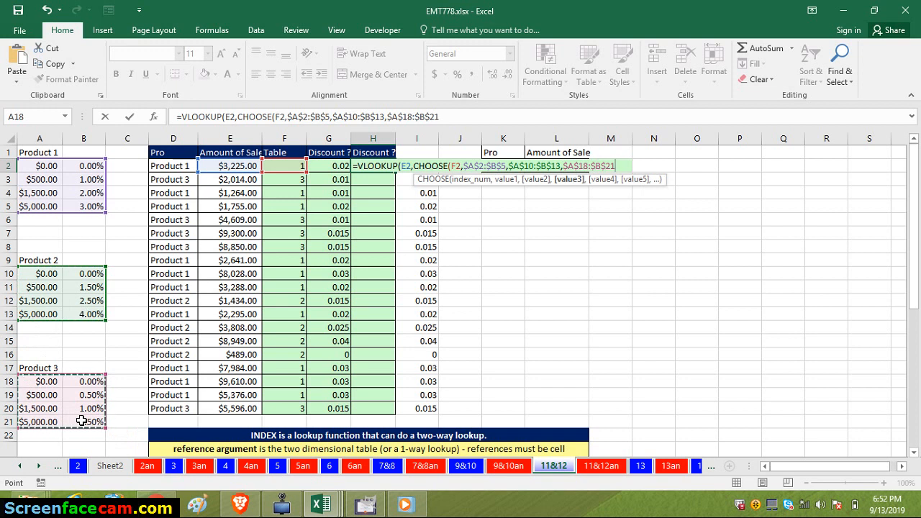
{"action": "type", "text": ")"}
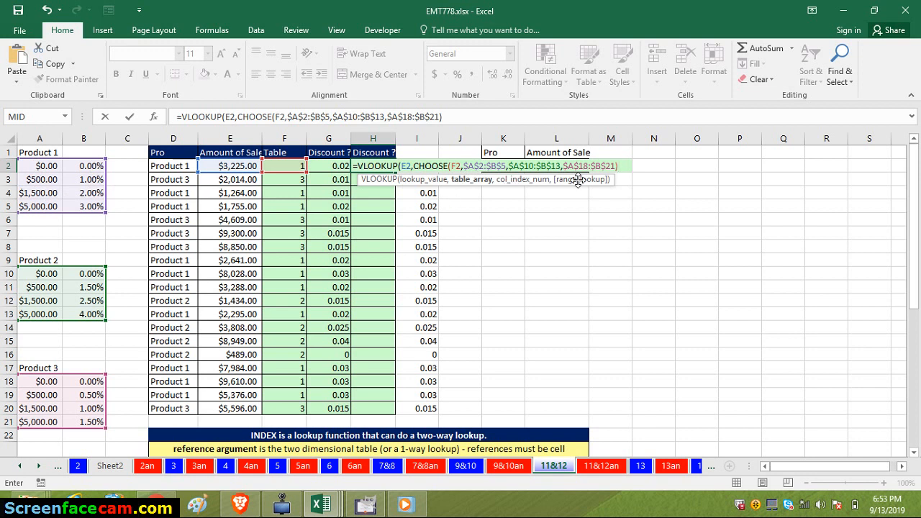
- Complete H2's VLOOKUP with column index 2 and range lookup 1 for an approximate match, and enter the formula
{"action": "type", "text": ","}
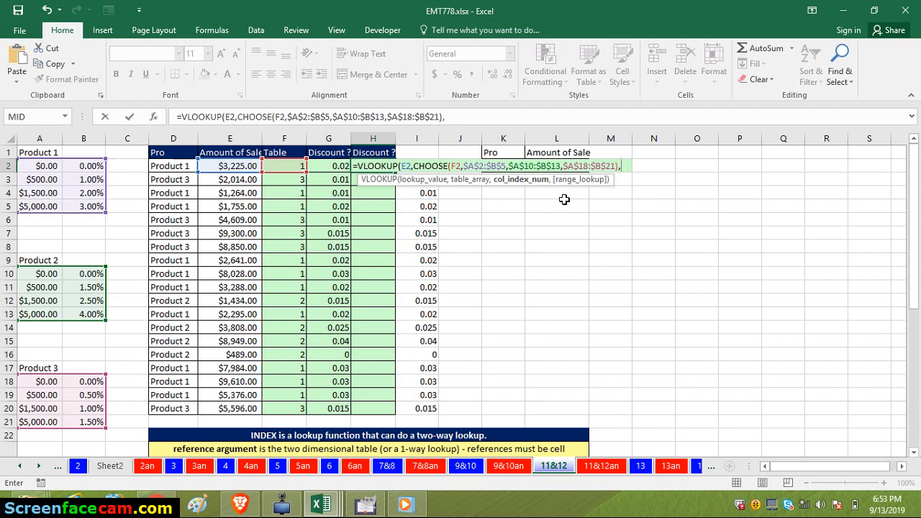
{"action": "type", "text": "2,"}
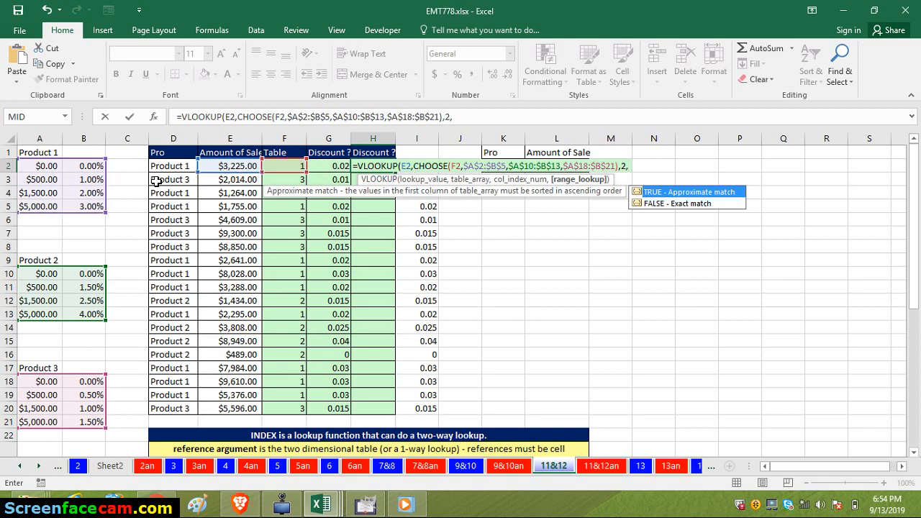
{"action": "type", "text": "1"}
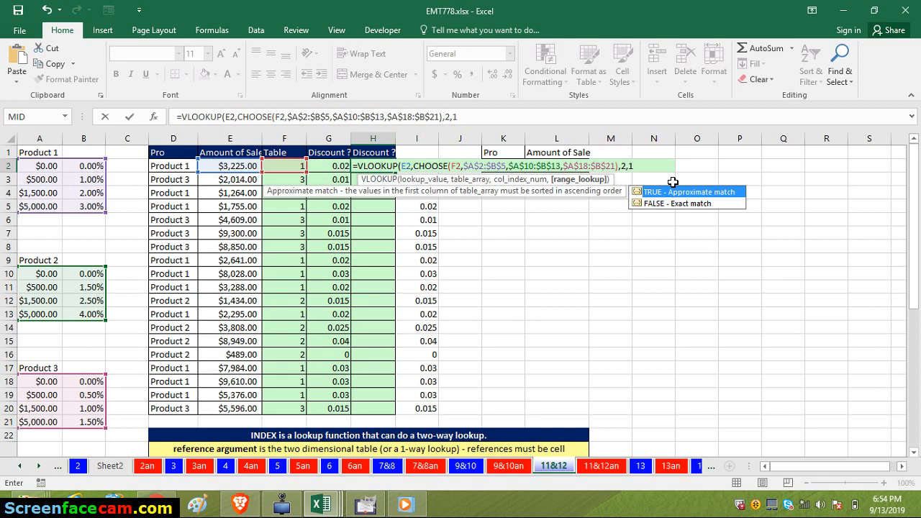
{"action": "type", "text": ")"}
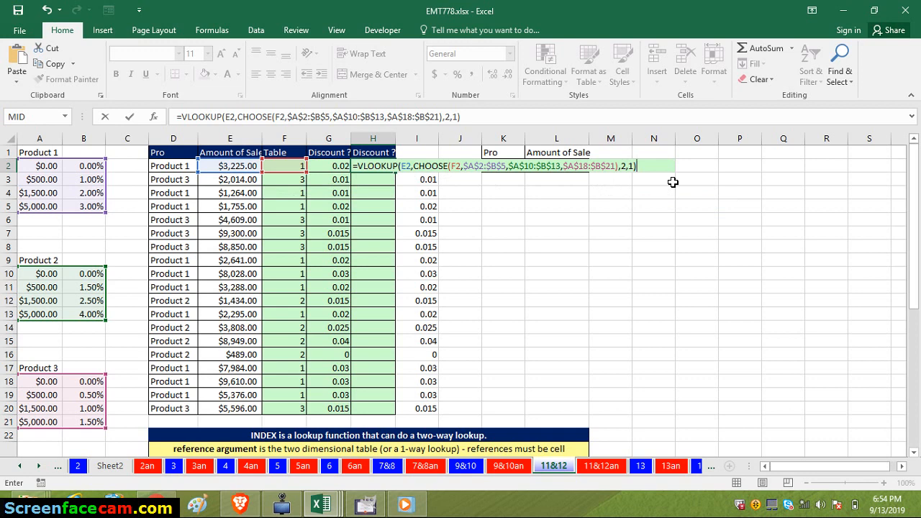
{"action": "key", "text": "Return"}
{"action": "key", "text": "F9"}
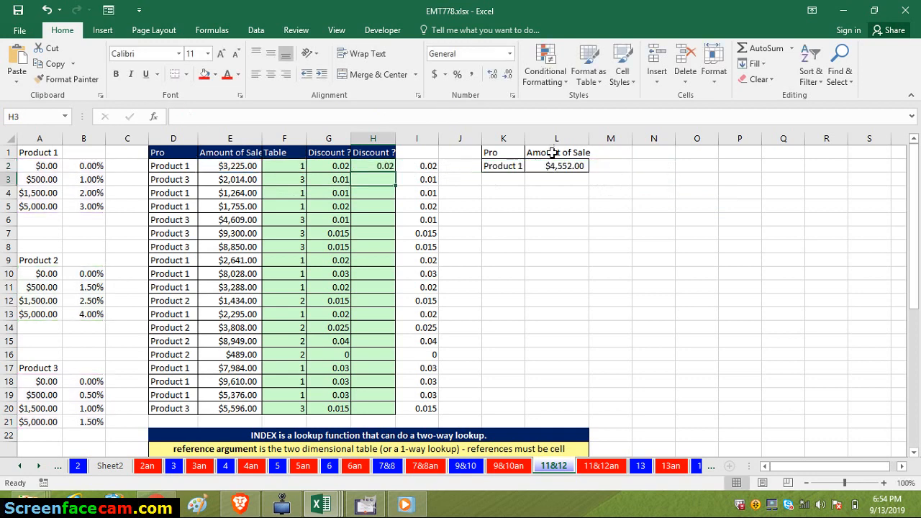
- Check H2's VLOOKUP and CHOOSE formula and fill it down through H20
{"action": "double_click", "coordinate": [384, 167]}
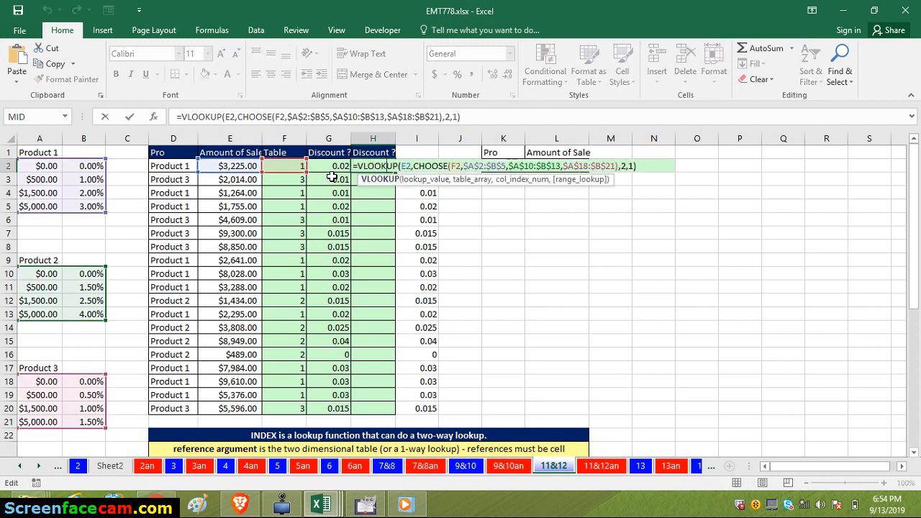
{"action": "key", "text": "Return"}
{"action": "left_click", "coordinate": [371, 165]}
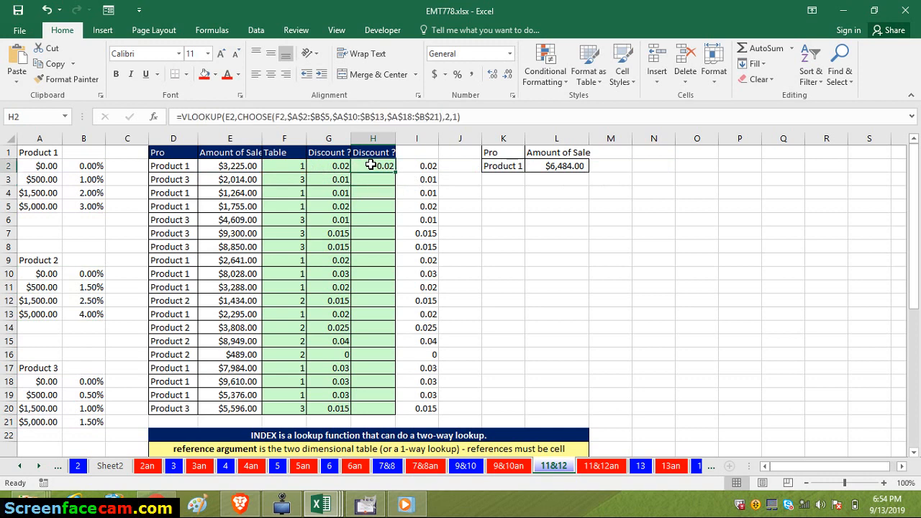
{"action": "double_click", "coordinate": [396, 174]}
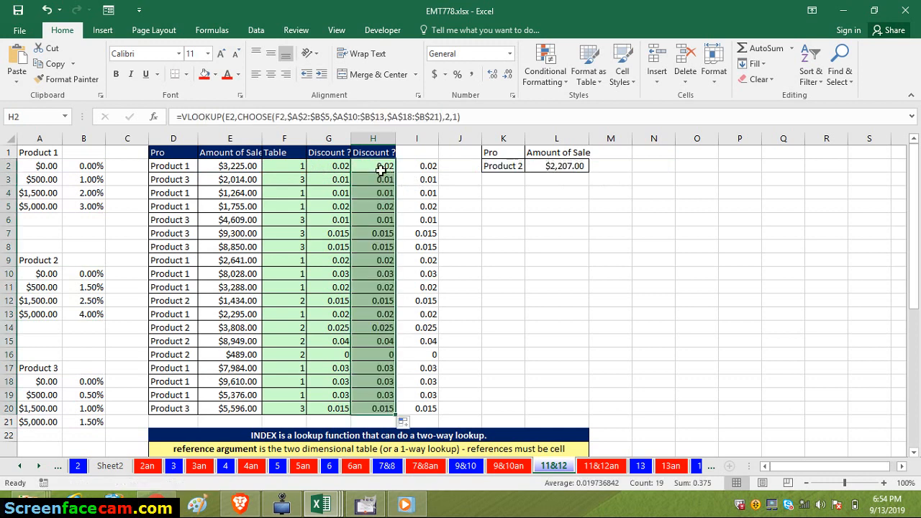
- Evaluate the CHOOSE expression inside H2's VLOOKUP to inspect the table array it returns, and restore the original formula
{"action": "double_click", "coordinate": [382, 169]}
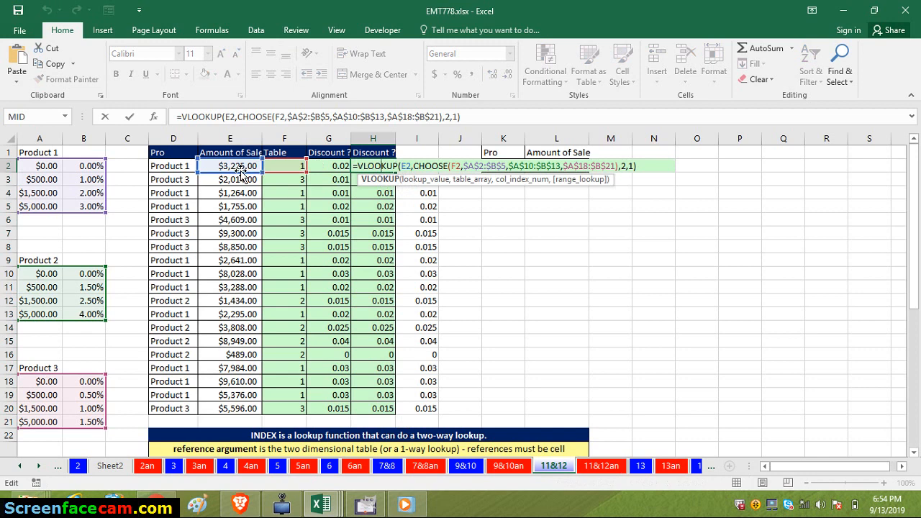
{"action": "left_click", "coordinate": [410, 166]}
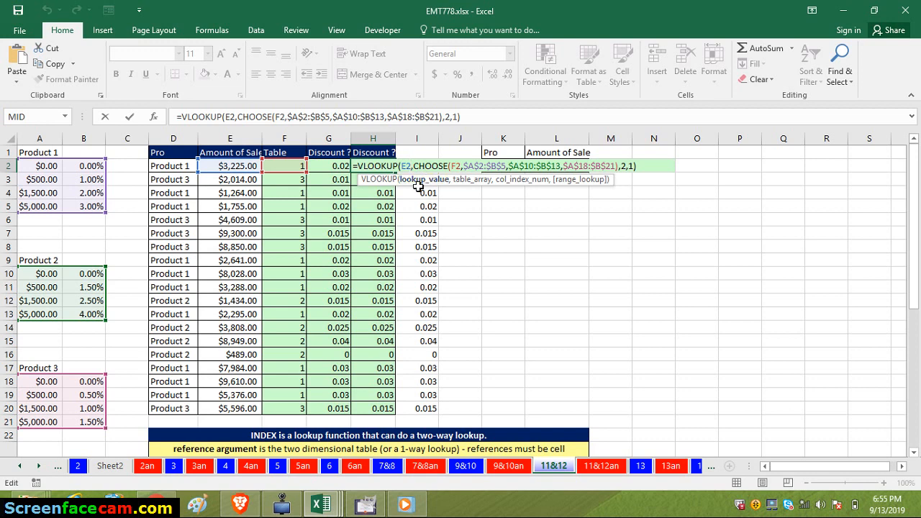
{"action": "left_click", "coordinate": [438, 167]}
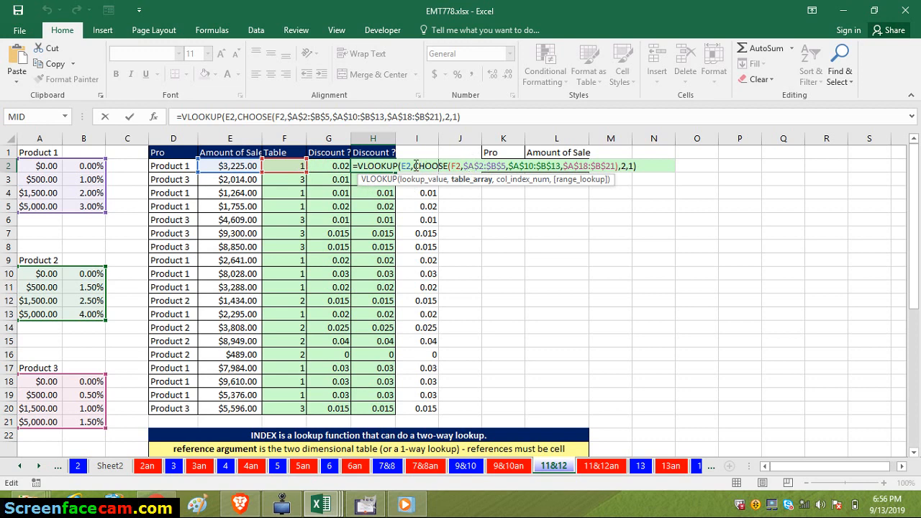
{"action": "left_click_drag", "start_coordinate": [414, 165], "coordinate": [621, 167]}
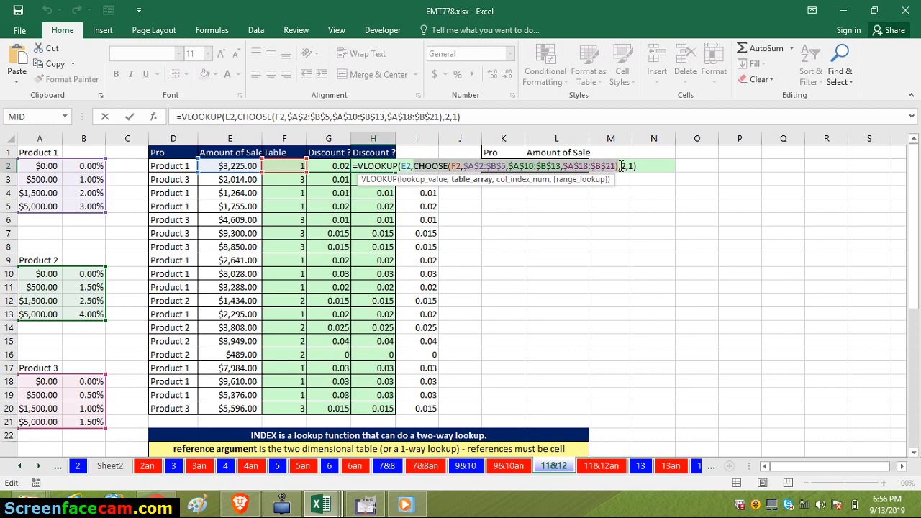
{"action": "key", "text": "F9"}
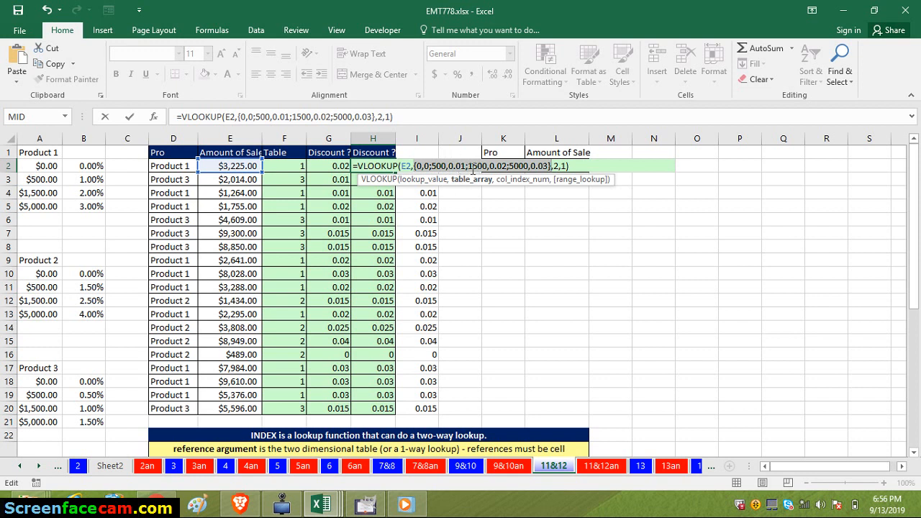
{"action": "key", "text": "ctrl+z"}
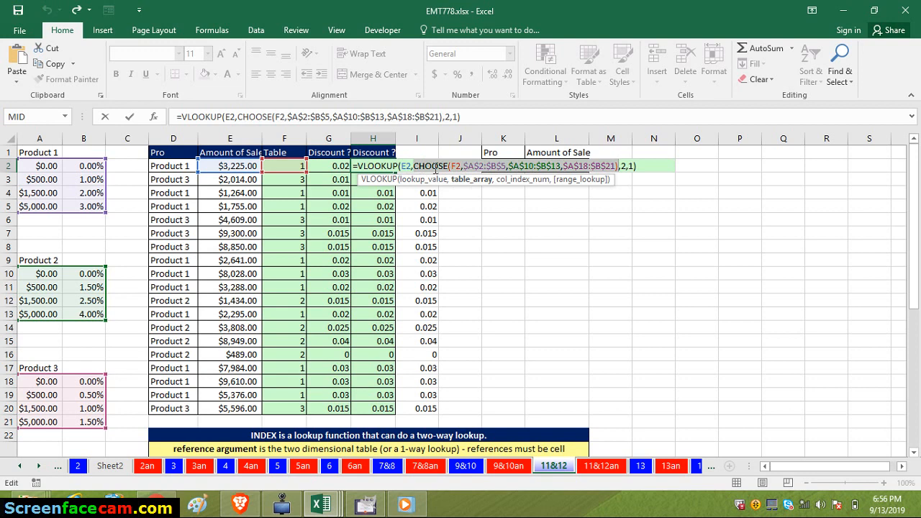
{"action": "type", "text": "9"}
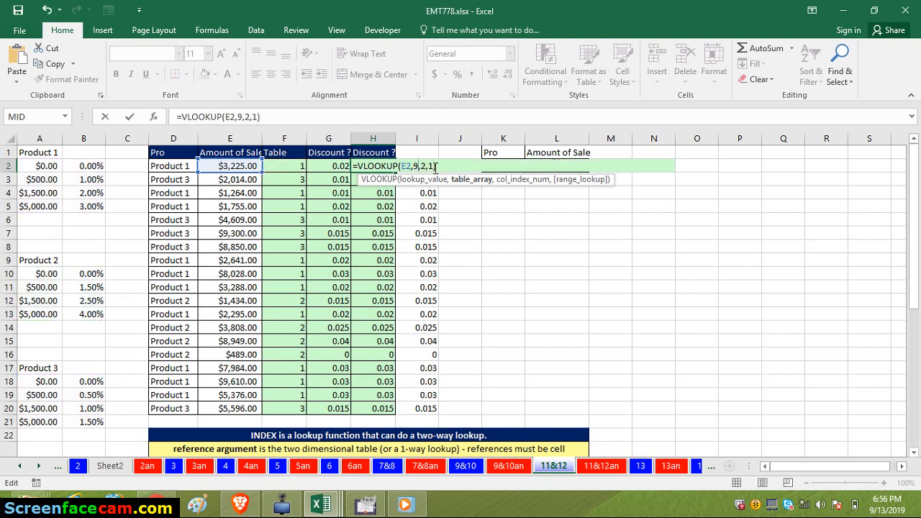
{"action": "key", "text": "ctrl+z"}
{"action": "key", "text": "ctrl+c"}
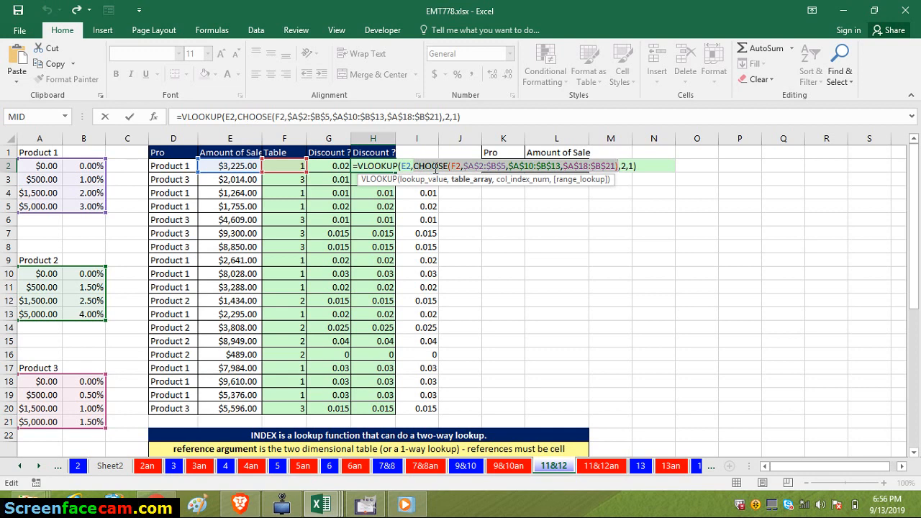
{"action": "key", "text": "F9"}
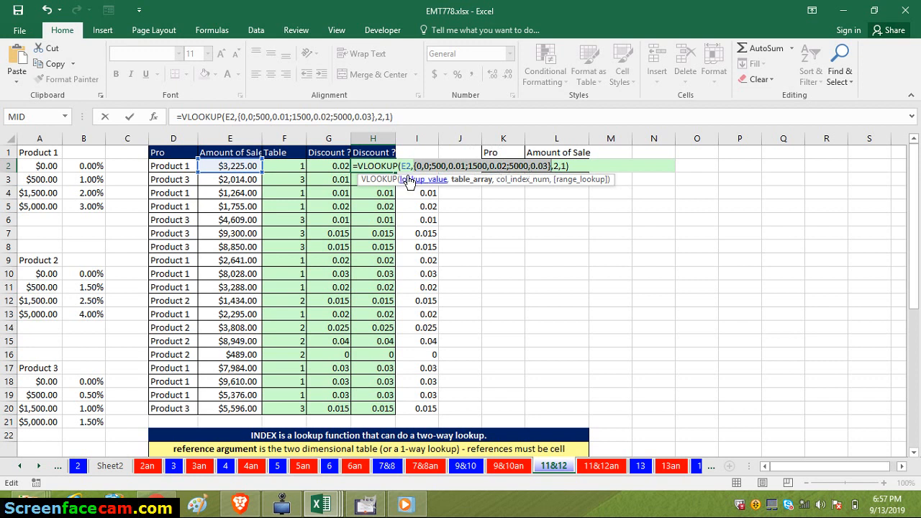
{"action": "key", "text": "ctrl+v"}
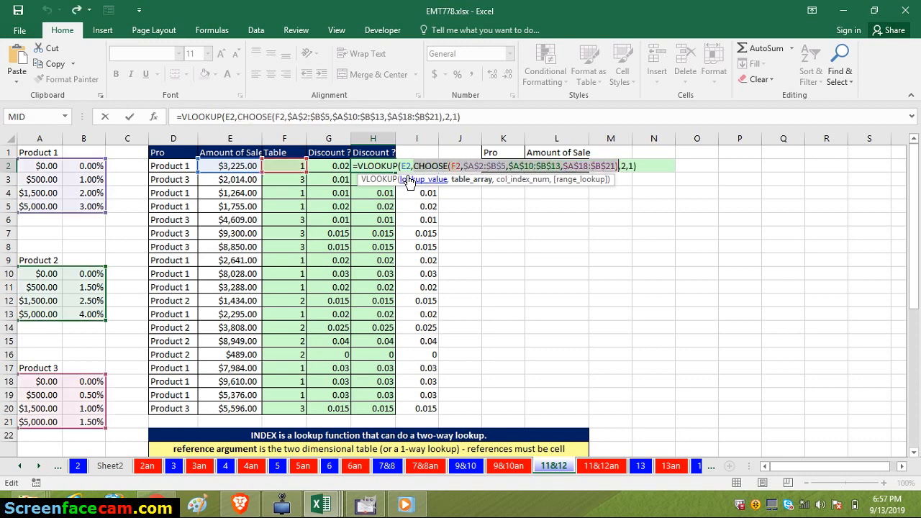
{"action": "key", "text": "Return"}
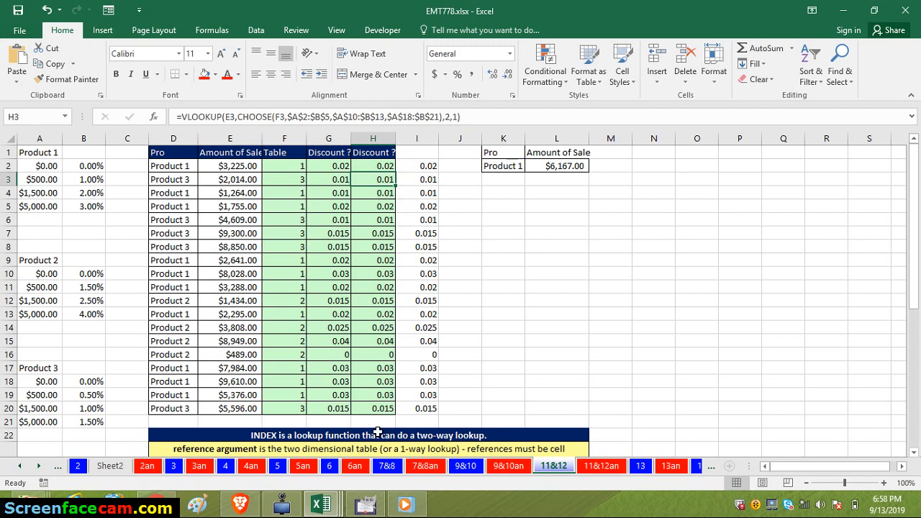
{"action": "left_click", "coordinate": [290, 507]}
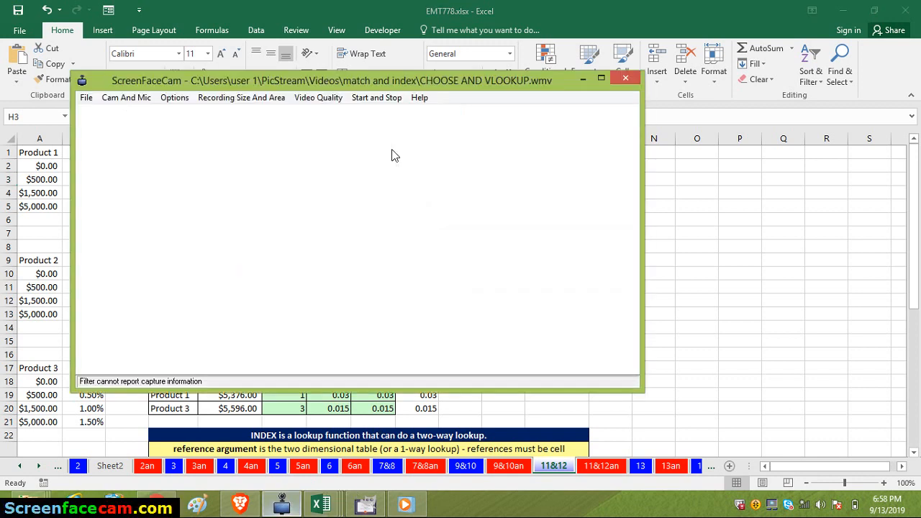